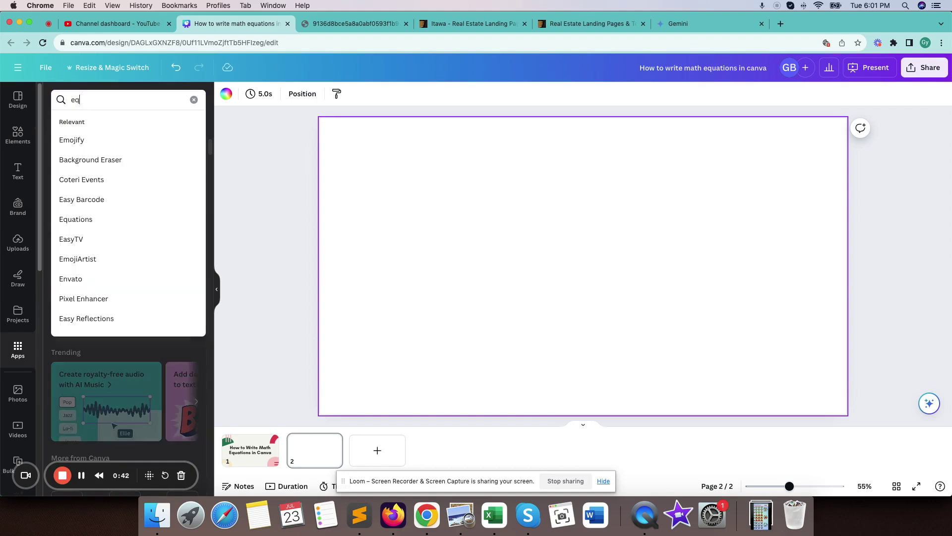
# - Search the apps for Equations, open the Equations app and start an entry in its empty equation editor
pyautogui.write('t')
pyautogui.click(82, 141)
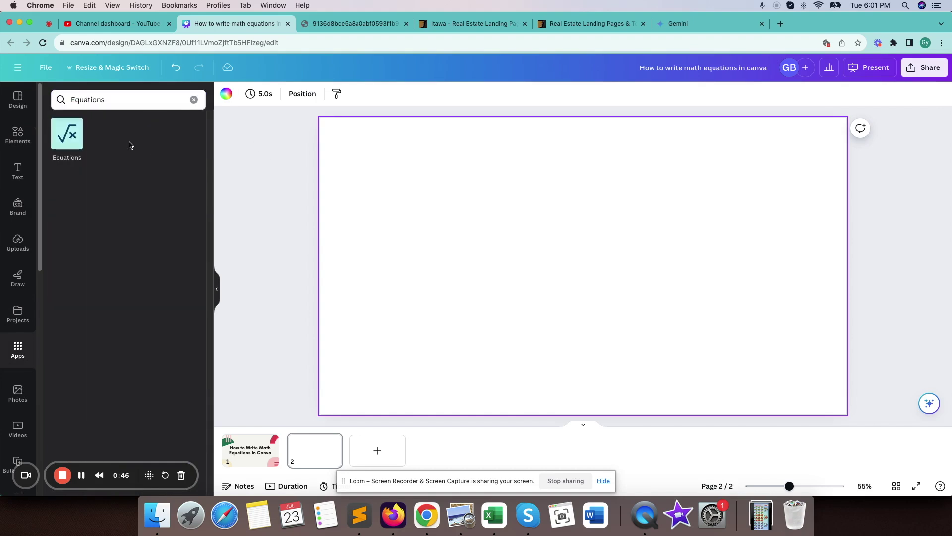
pyautogui.click(67, 141)
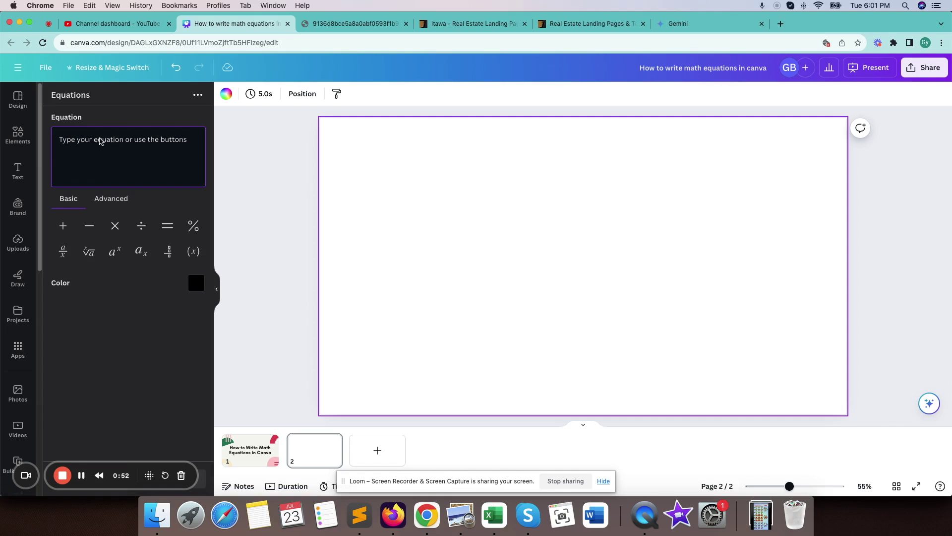
pyautogui.click(78, 144)
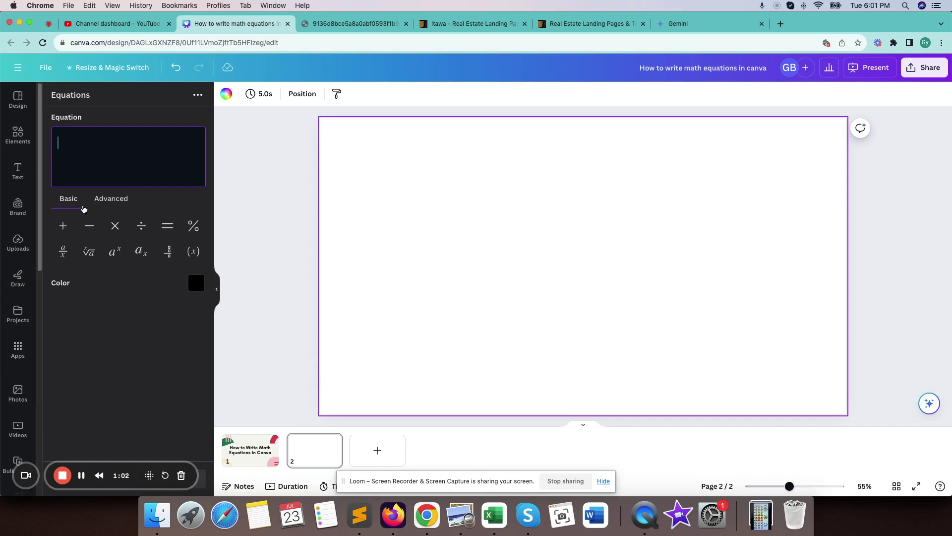
# - Examine the advanced symbol categories of the equation editor, including Brackets, Comparisons and Equals
pyautogui.click(109, 200)
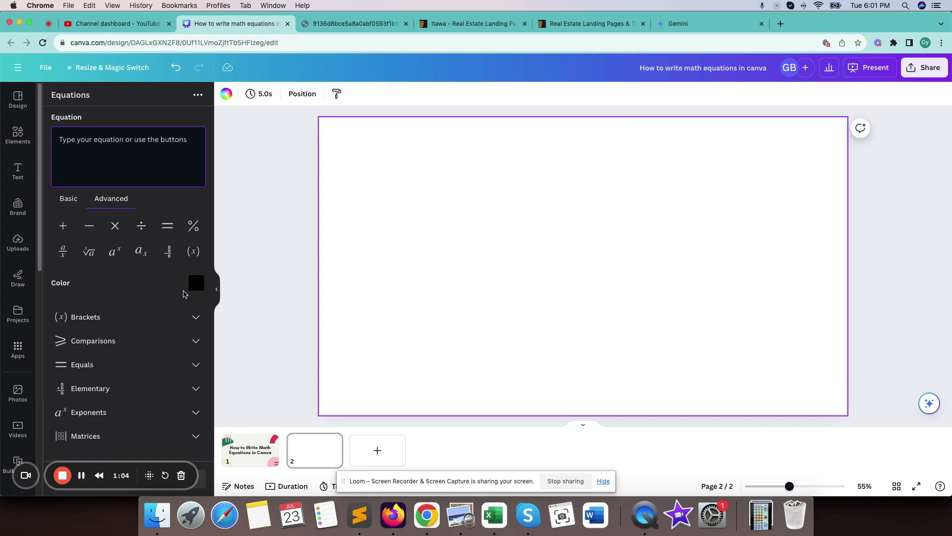
pyautogui.scroll(-2, 132, 320)
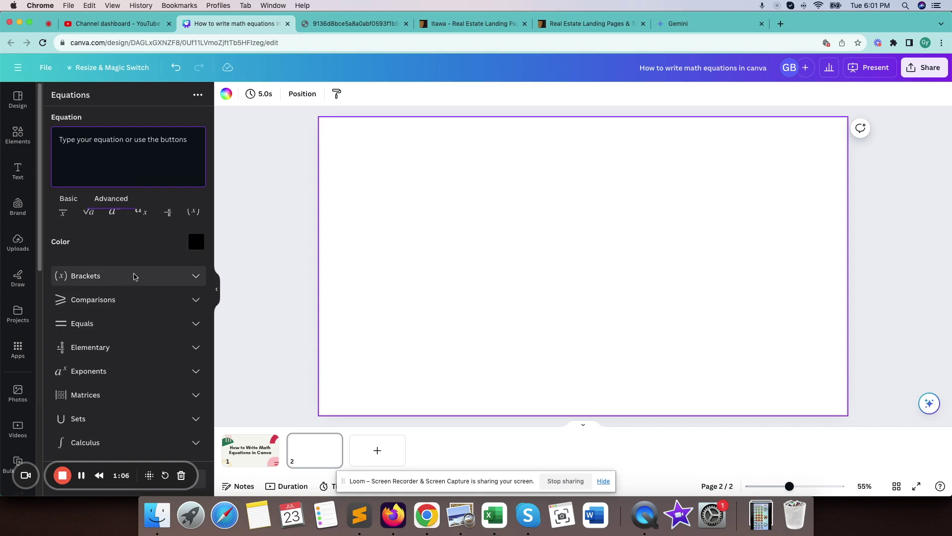
pyautogui.click(195, 272)
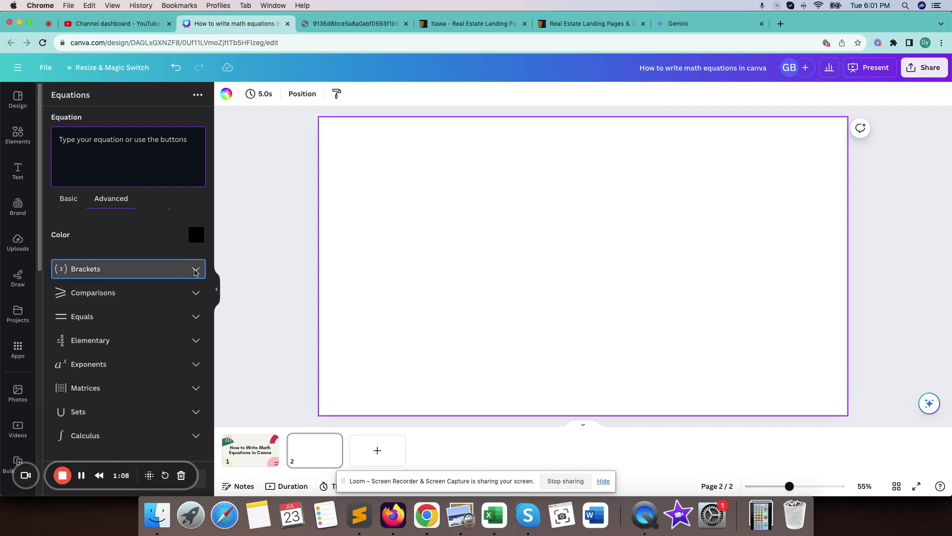
pyautogui.click(195, 272)
pyautogui.click(195, 296)
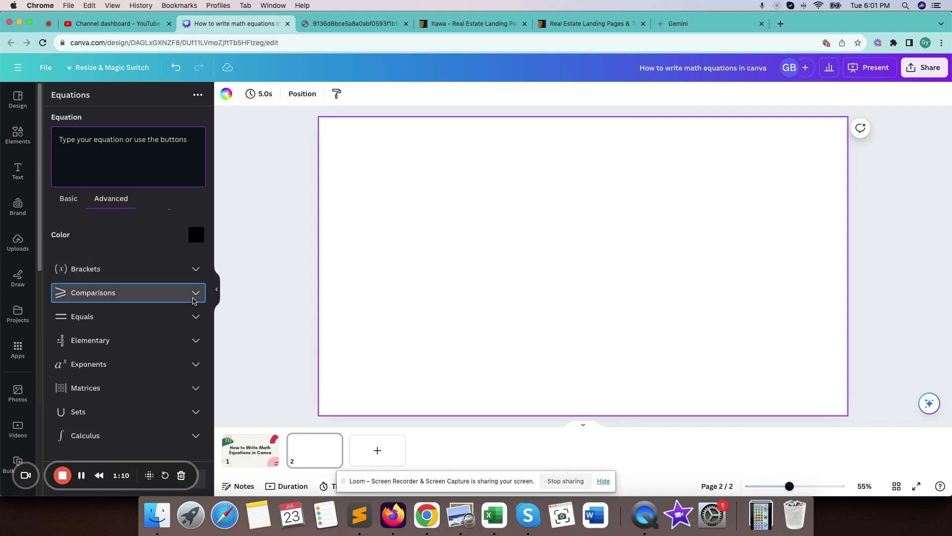
pyautogui.scroll(-3, 174, 330)
pyautogui.click(196, 278)
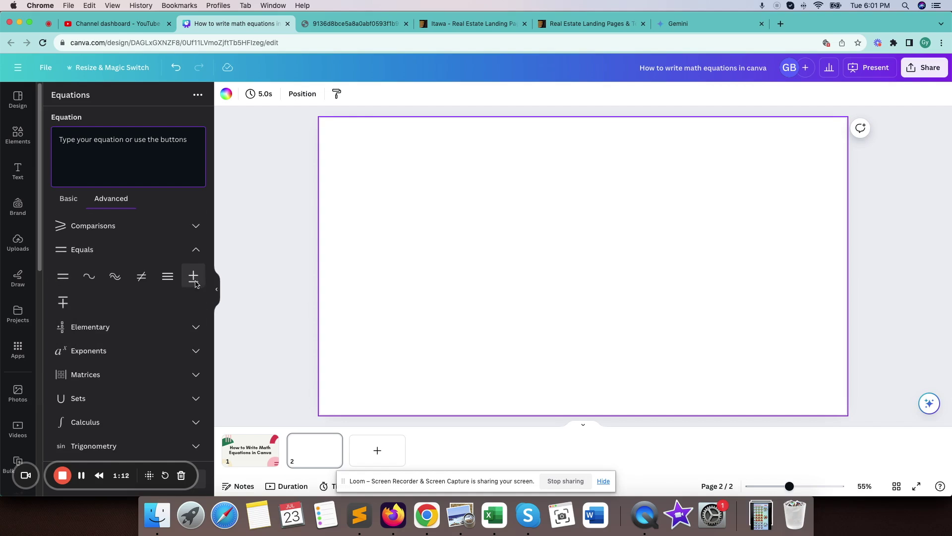
pyautogui.click(196, 250)
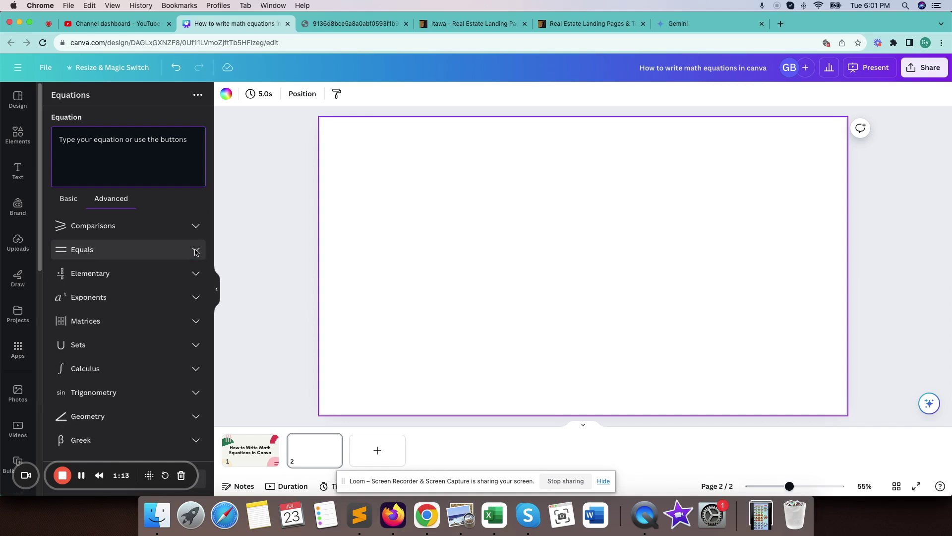
# - Begin the equation with f(x) =, following the second formula in the reference image
pyautogui.click(332, 24)
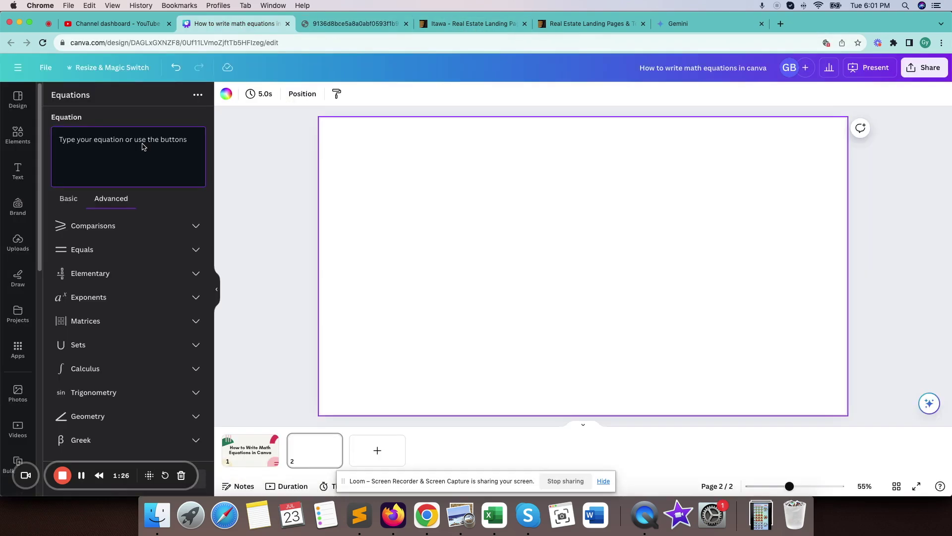
pyautogui.click(142, 145)
pyautogui.write('f(x()')
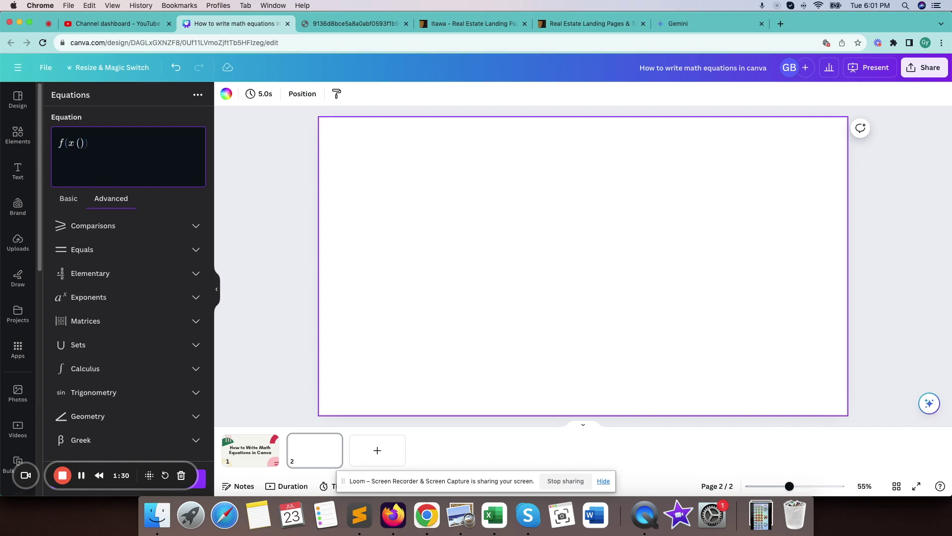
pyautogui.press('BackSpace')
pyautogui.press('BackSpace')
pyautogui.press('BackSpace')
pyautogui.click(362, 22)
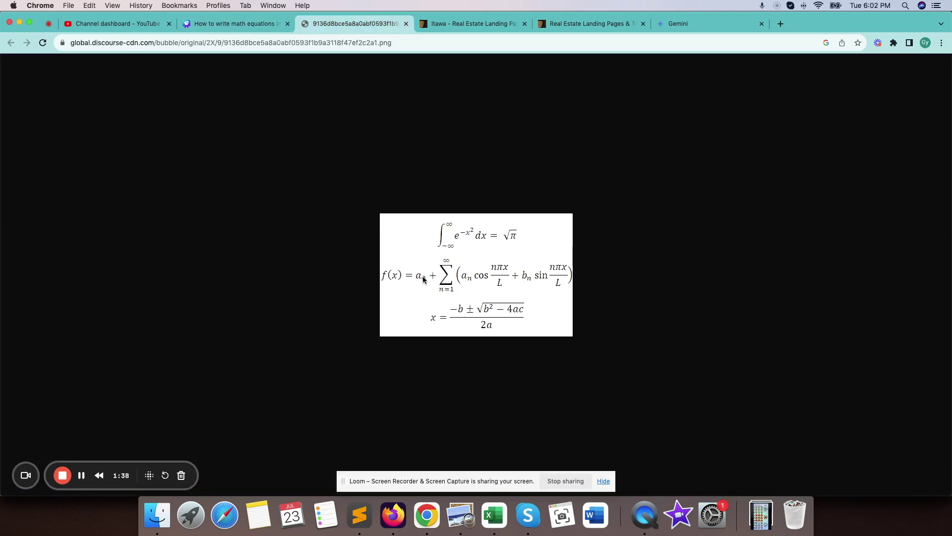
pyautogui.click(265, 25)
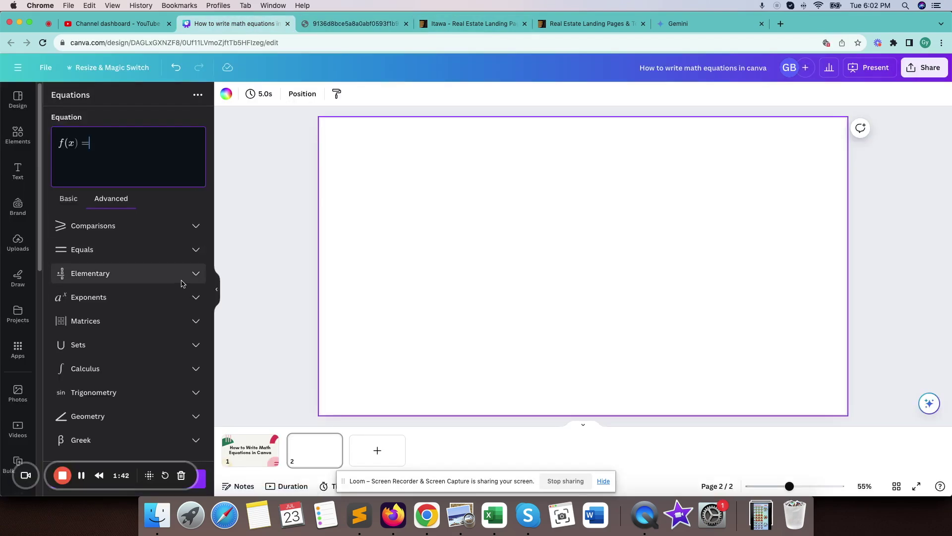
# - Append a with subscript 0 and a plus sign after the equals sign, consulting the reference image
pyautogui.click(195, 297)
pyautogui.click(63, 348)
pyautogui.write('a')
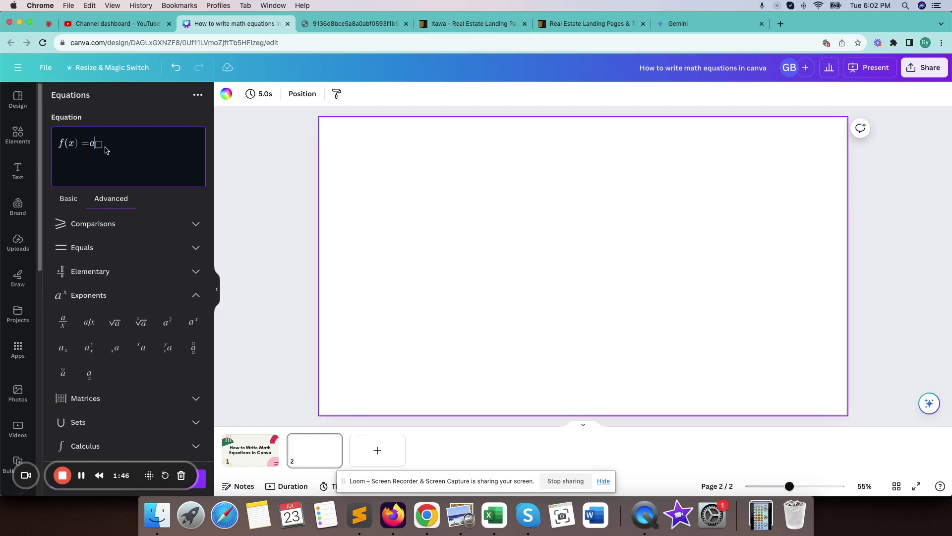
pyautogui.press('Right')
pyautogui.click(329, 27)
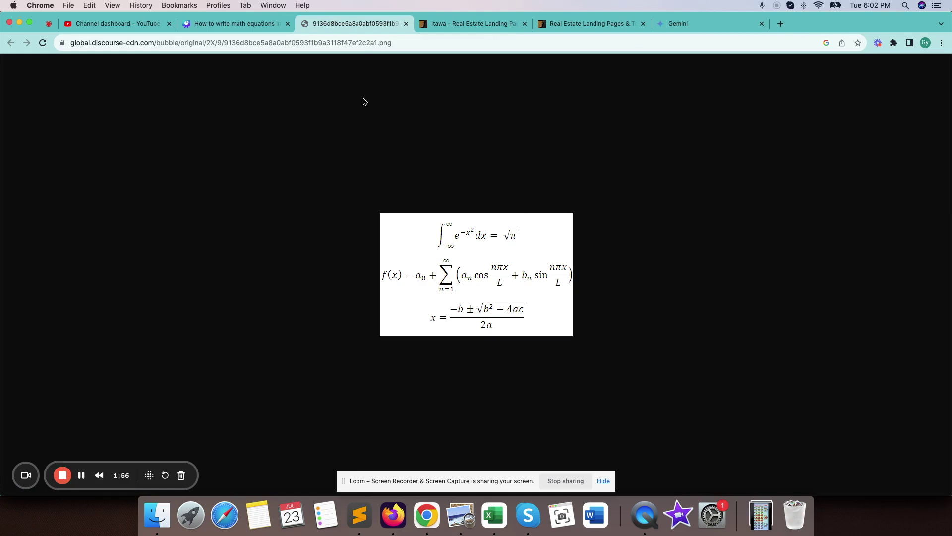
pyautogui.click(239, 26)
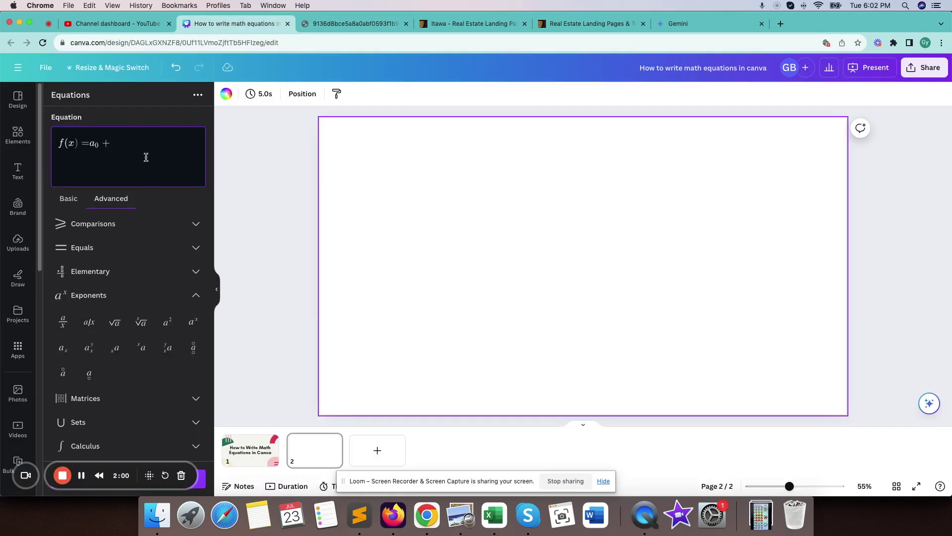
# - Add a summation sign with lower limit n=1 and upper limit infinity after the plus sign
pyautogui.scroll(-3, 146, 368)
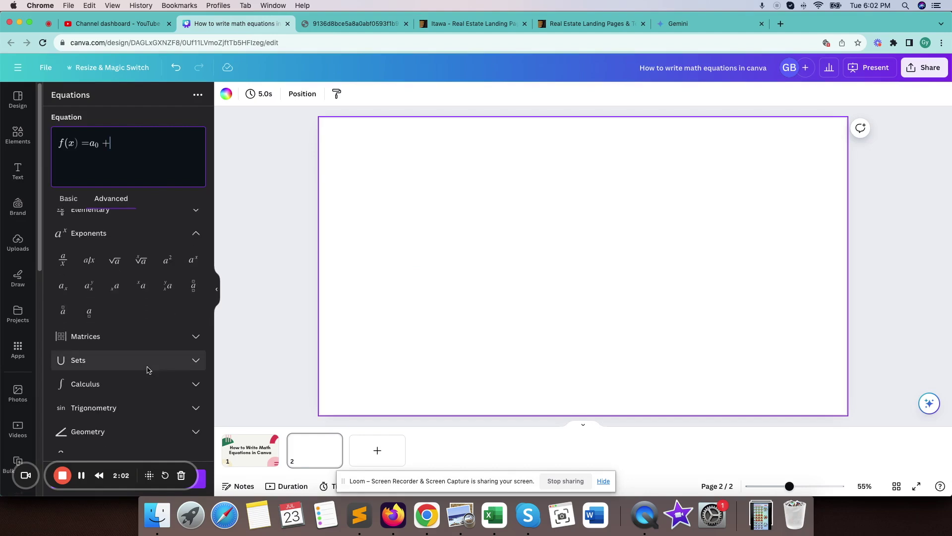
pyautogui.click(182, 386)
pyautogui.click(143, 330)
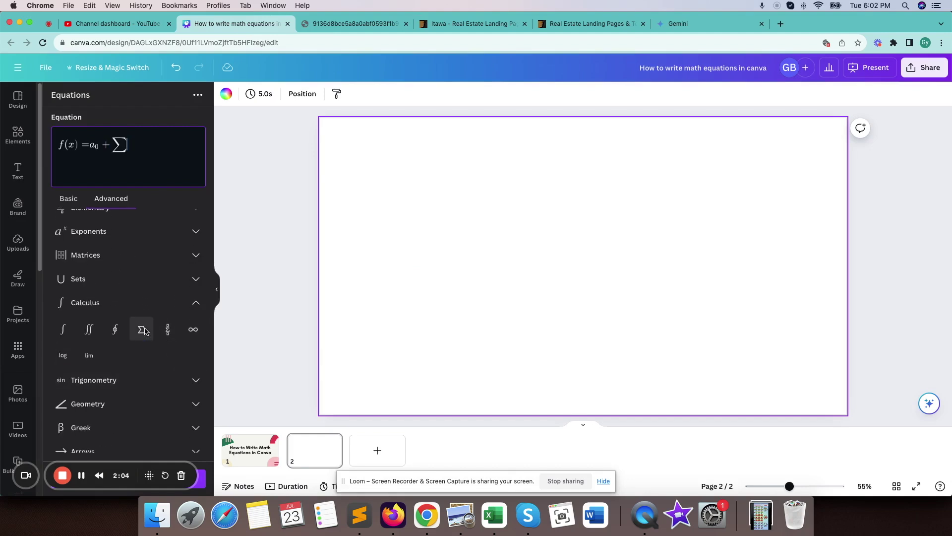
pyautogui.click(167, 330)
pyautogui.click(119, 168)
pyautogui.write('n=1')
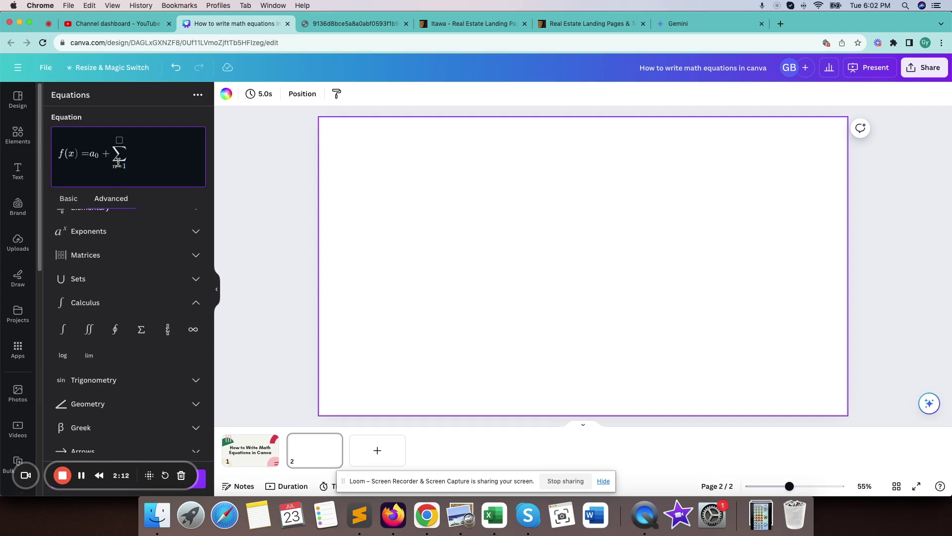
pyautogui.click(119, 140)
pyautogui.click(193, 330)
# - Check the reference formula and insert an empty pair of round brackets after the summation, outside its limits
pyautogui.click(347, 24)
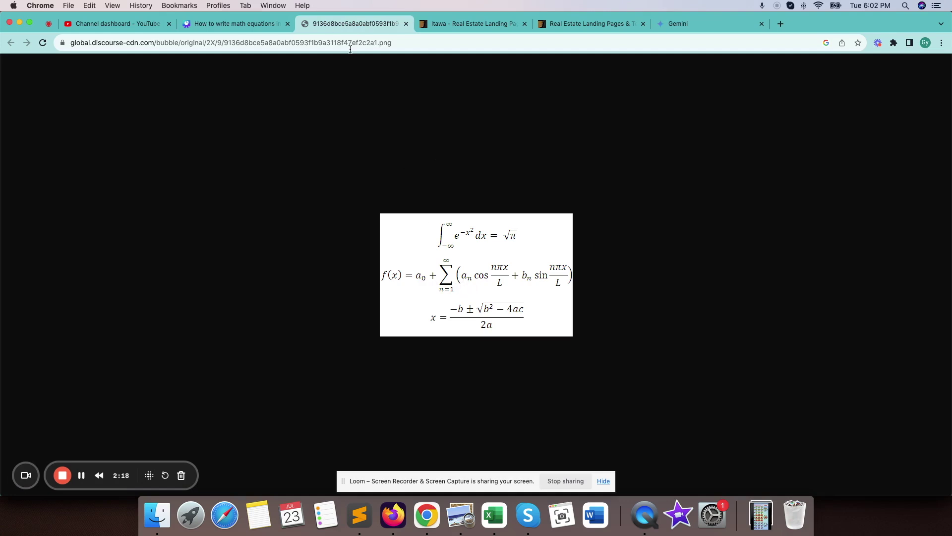
pyautogui.click(256, 24)
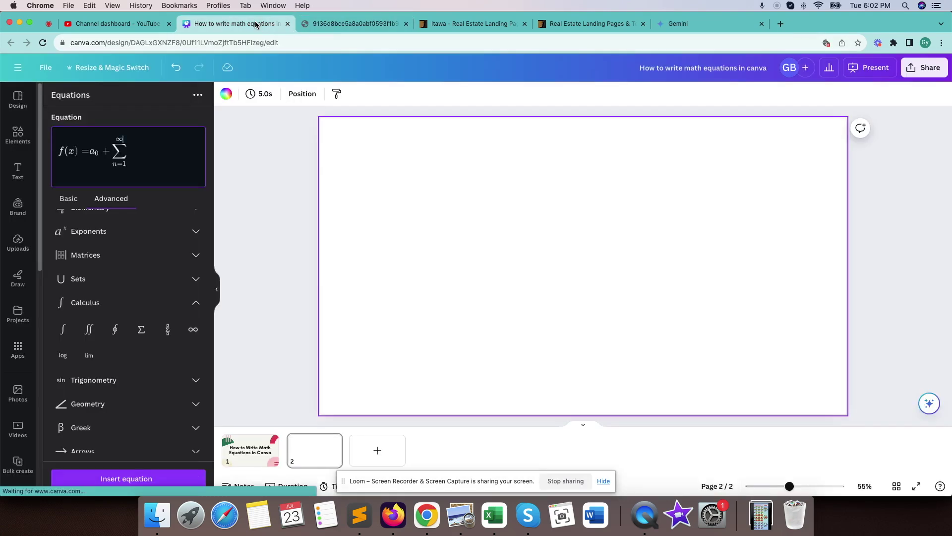
pyautogui.scroll(3, 148, 302)
pyautogui.scroll(2, 147, 300)
pyautogui.click(171, 273)
pyautogui.click(63, 299)
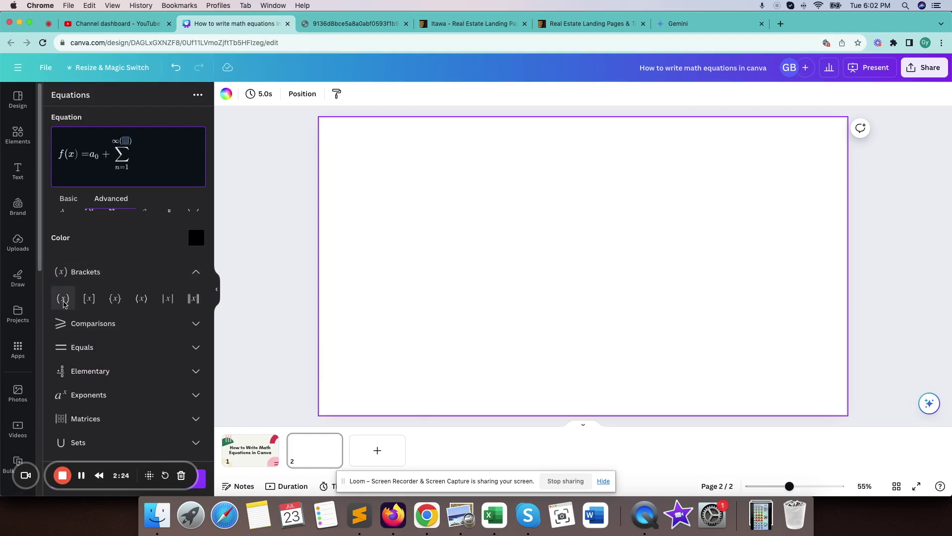
pyautogui.click(120, 175)
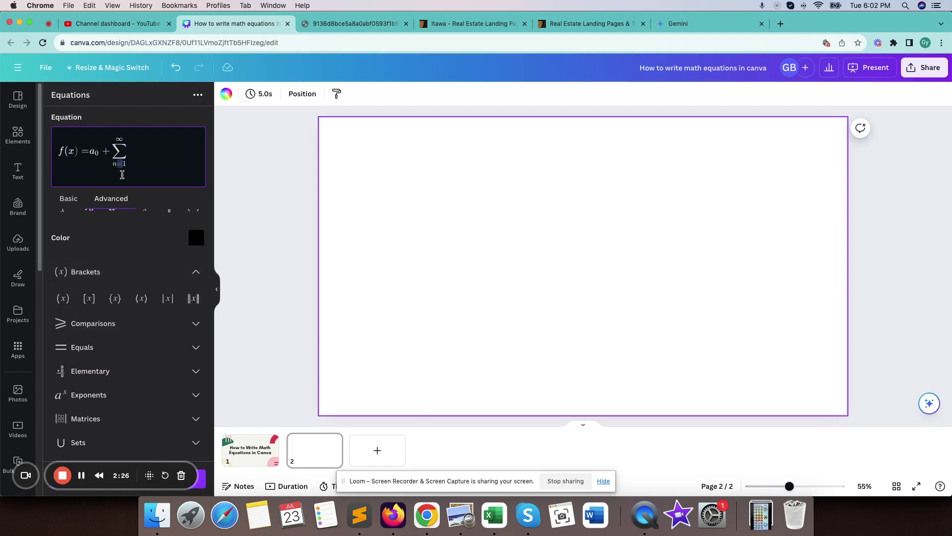
pyautogui.click(139, 155)
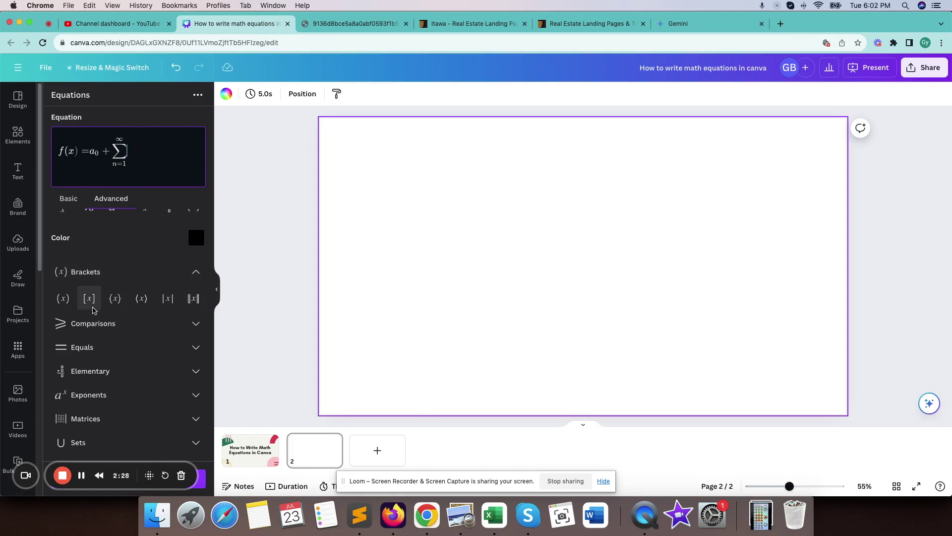
pyautogui.click(63, 298)
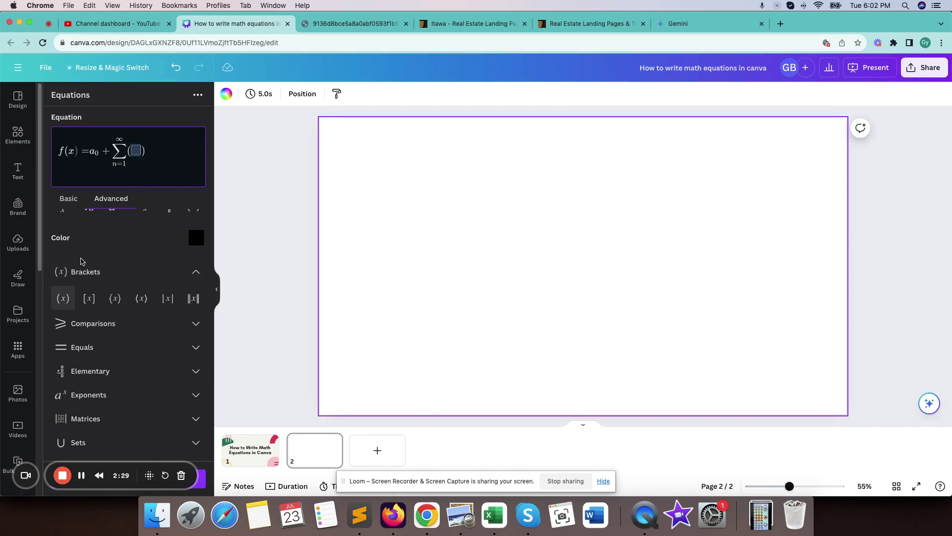
# - Fill the round brackets with a and subscript n, as in the reference formula
pyautogui.click(328, 25)
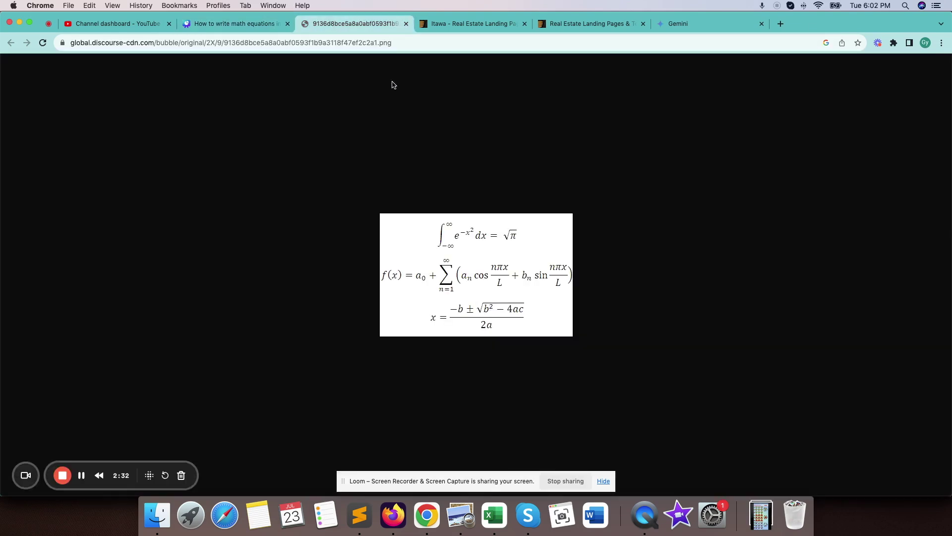
pyautogui.click(260, 25)
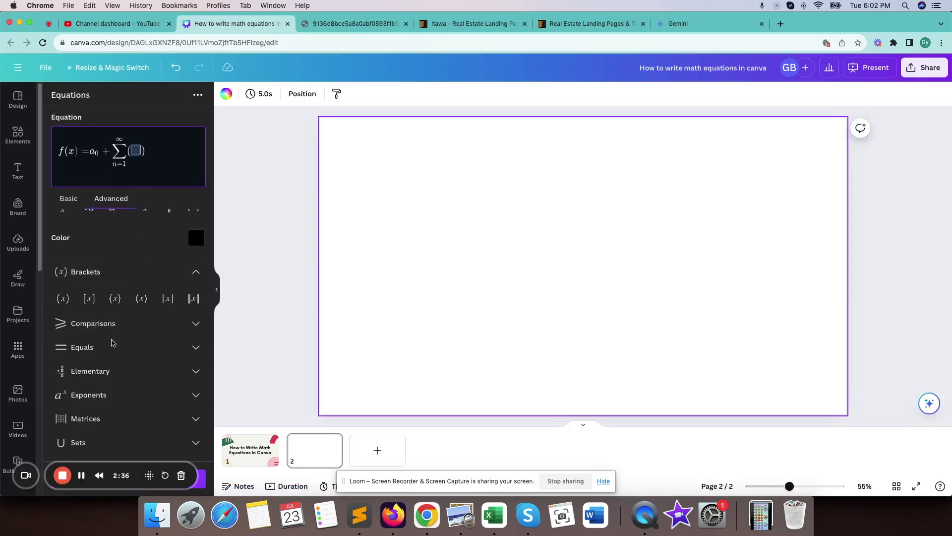
pyautogui.click(99, 395)
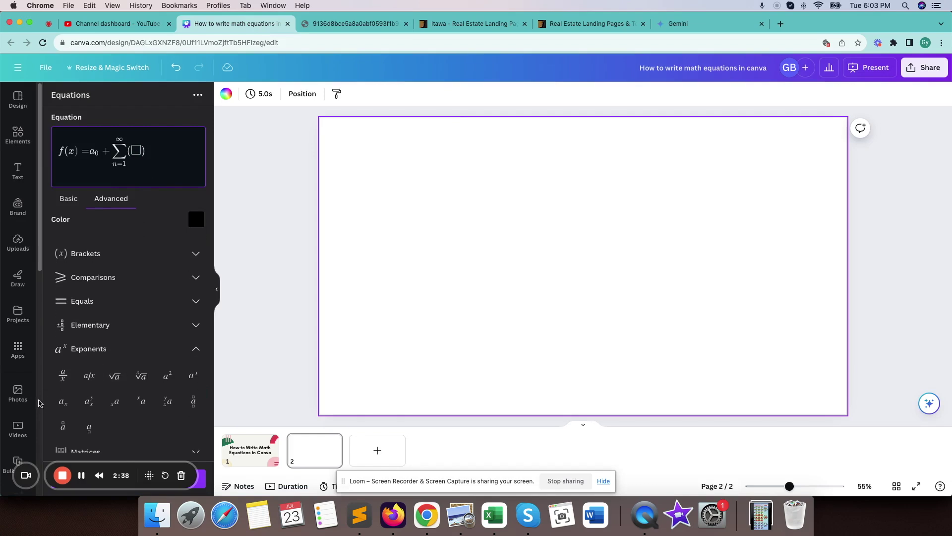
pyautogui.click(62, 401)
pyautogui.click(140, 152)
pyautogui.write('n')
# - Compare with the reference formula and add the cos function after a with subscript n inside the brackets
pyautogui.click(329, 23)
pyautogui.click(232, 26)
pyautogui.scroll(-4, 93, 340)
pyautogui.click(83, 376)
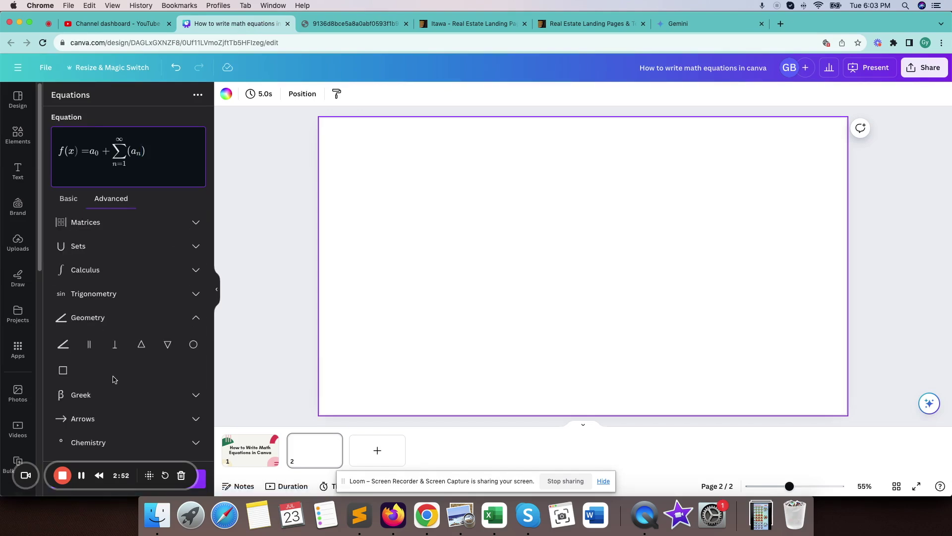
pyautogui.click(108, 294)
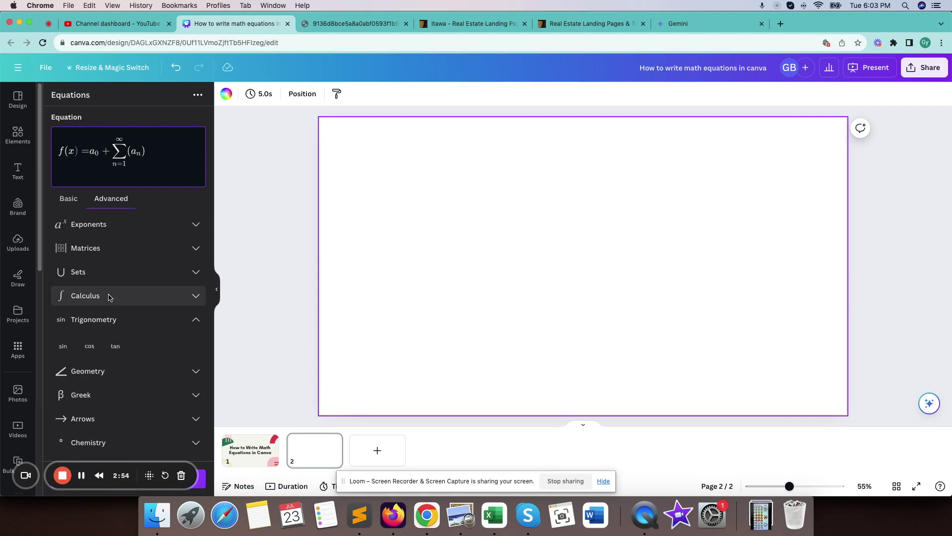
pyautogui.click(89, 345)
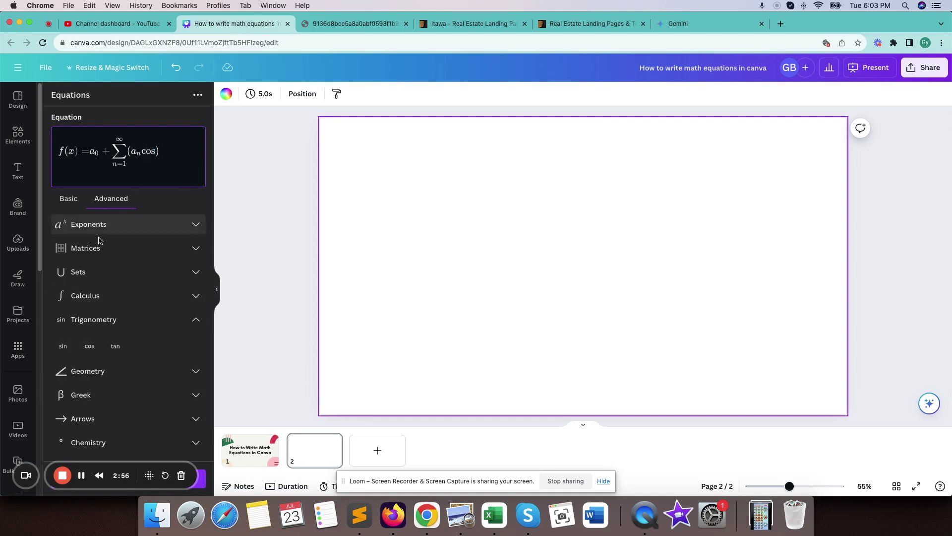
# - Insert an empty fraction after cos inside the brackets
pyautogui.scroll(5, 102, 245)
pyautogui.scroll(-3, 111, 353)
pyautogui.scroll(3, 112, 355)
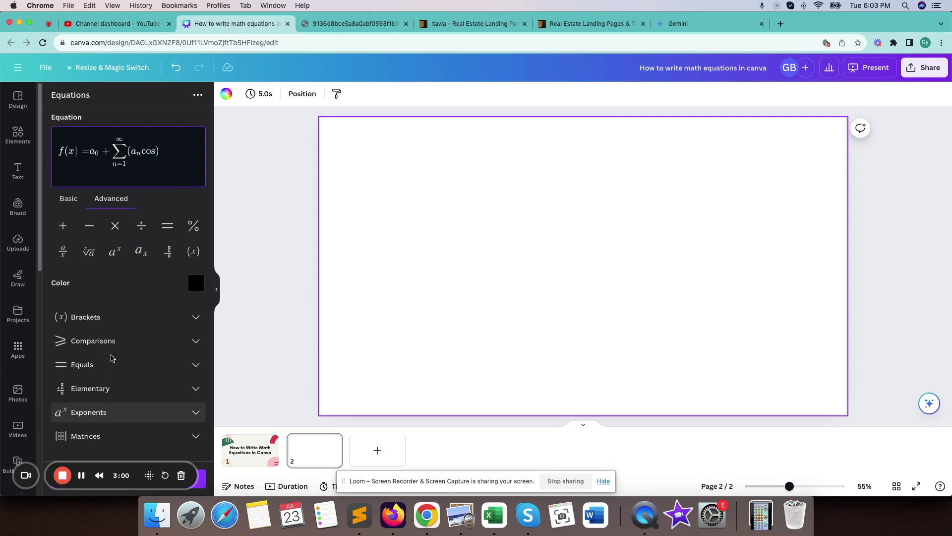
pyautogui.scroll(-1, 147, 317)
pyautogui.scroll(-3, 147, 319)
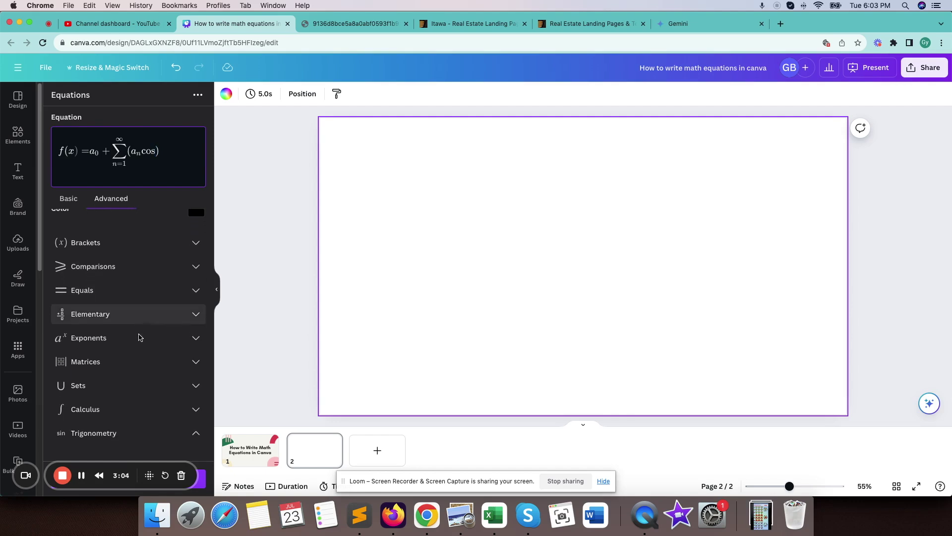
pyautogui.scroll(-2, 141, 323)
pyautogui.click(140, 293)
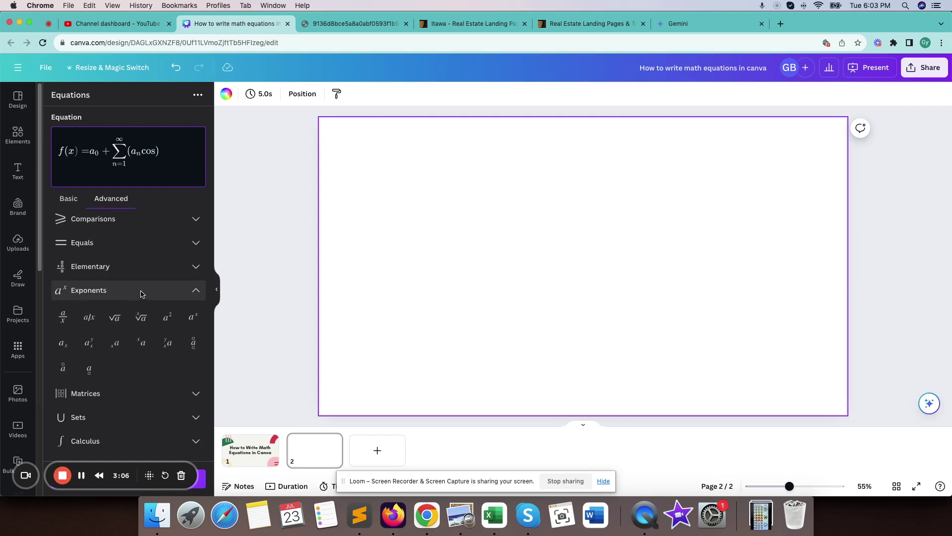
pyautogui.click(63, 316)
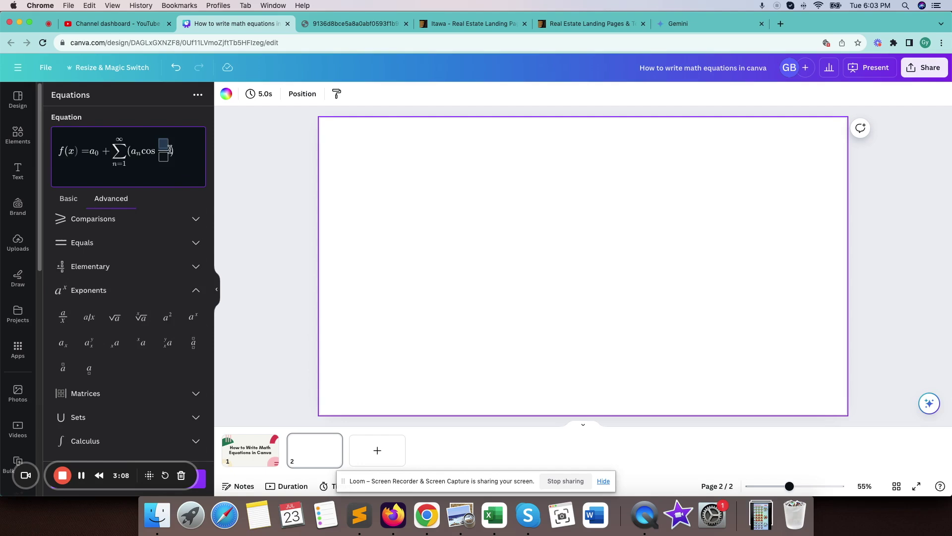
# - Fill the fraction after cos with nπx as the numerator and L as the denominator
pyautogui.write('n')
pyautogui.scroll(-5, 119, 336)
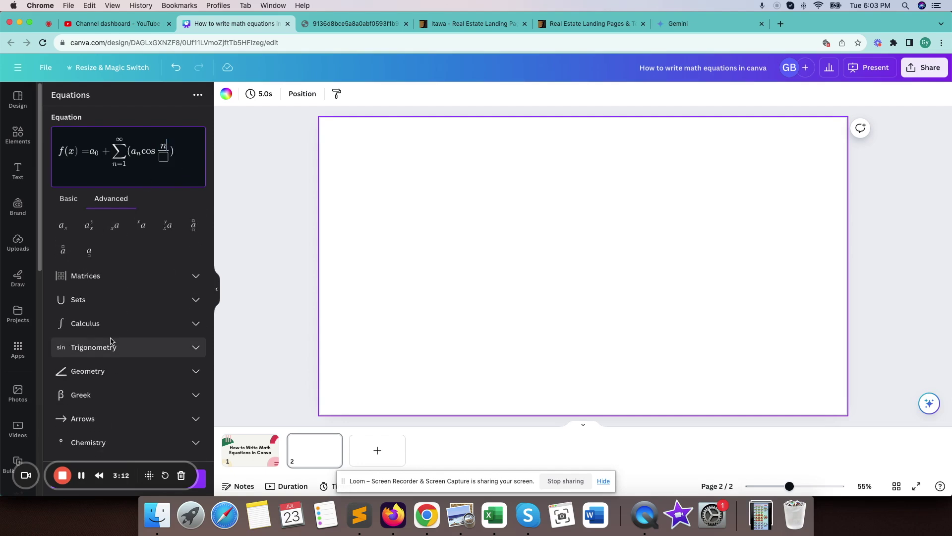
pyautogui.click(111, 394)
pyautogui.click(117, 361)
pyautogui.scroll(3, 141, 337)
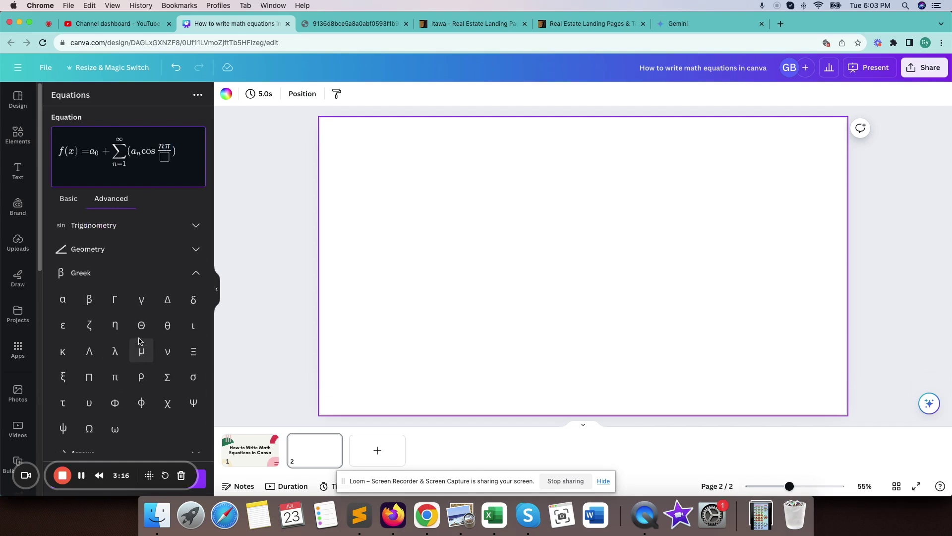
pyautogui.write('x')
pyautogui.click(168, 157)
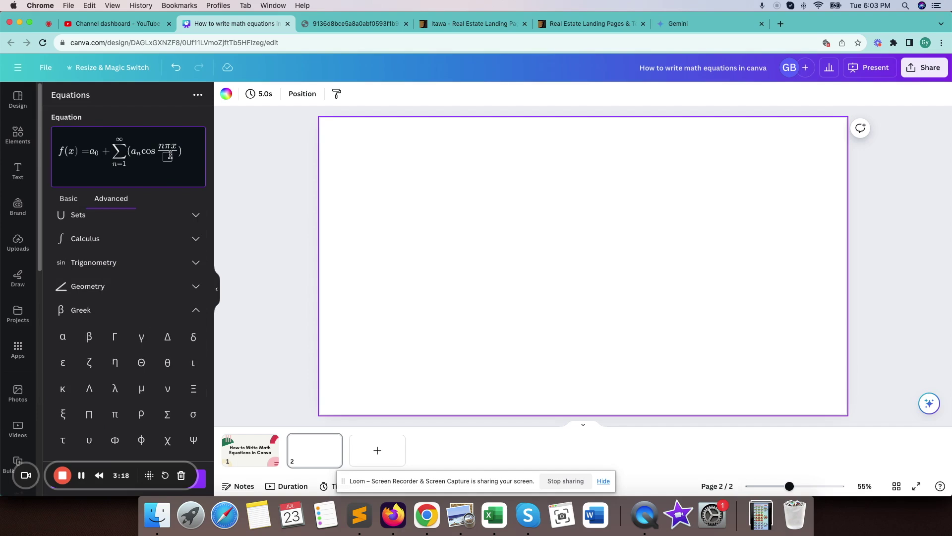
pyautogui.write('L')
# - Check the reference formula and add a plus sign after the fraction, inside the brackets
pyautogui.click(326, 23)
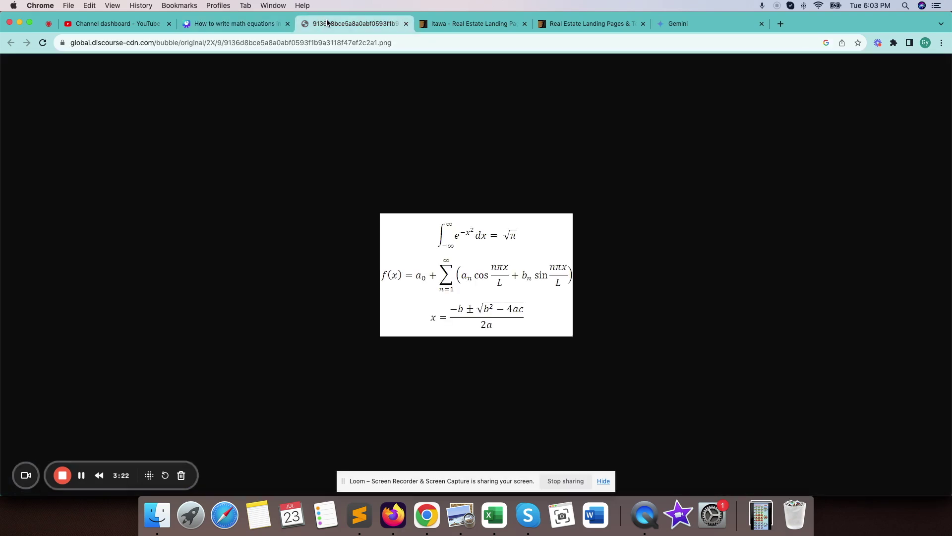
pyautogui.click(242, 24)
pyautogui.click(177, 161)
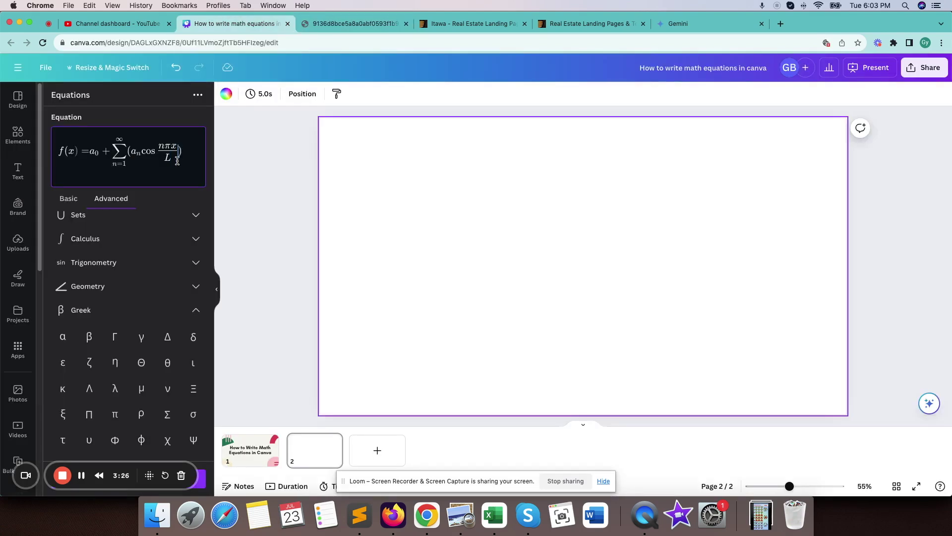
pyautogui.write('+')
# - Duplicate the cosine term after the plus sign, with b and subscript n as its coefficient
pyautogui.moveTo(130, 152); pyautogui.dragTo(175, 157)
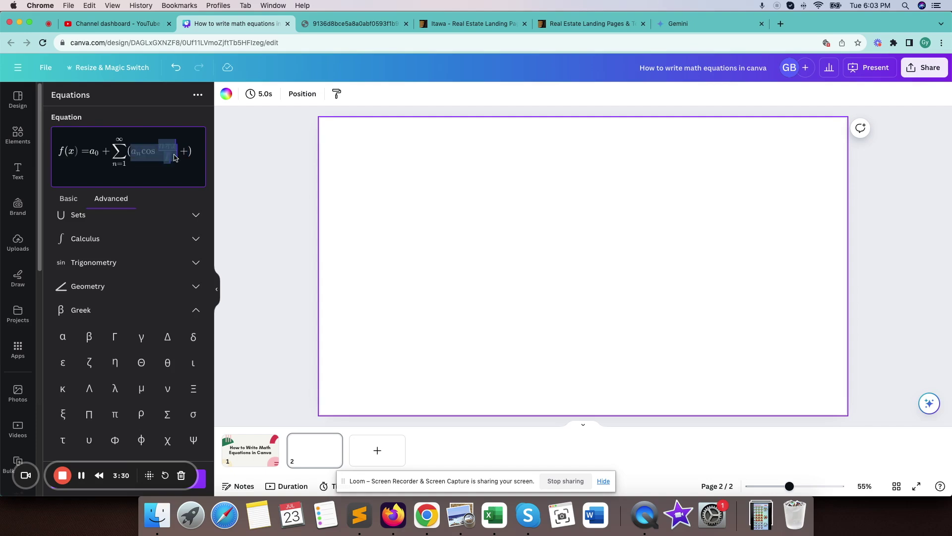
pyautogui.click(189, 153)
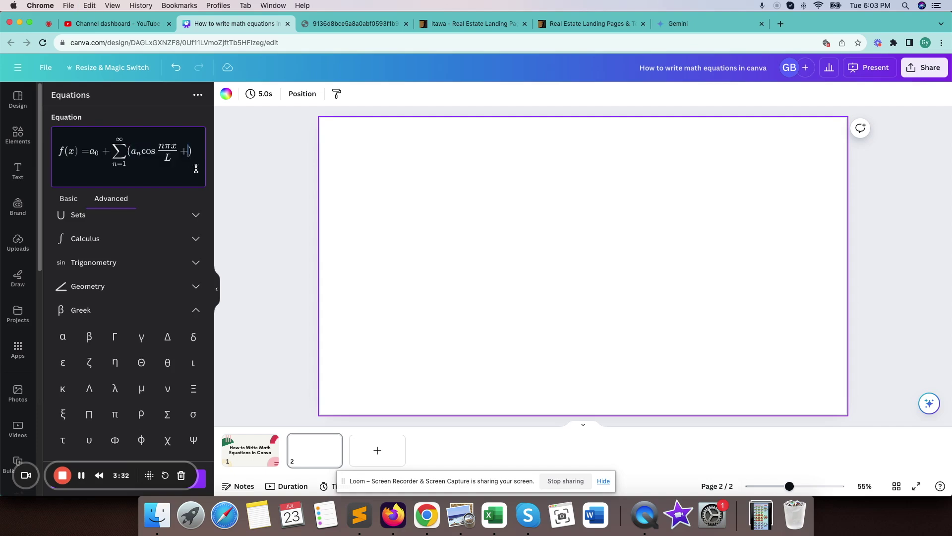
pyautogui.write('b_n')
pyautogui.press('BackSpace')
pyautogui.click(196, 153)
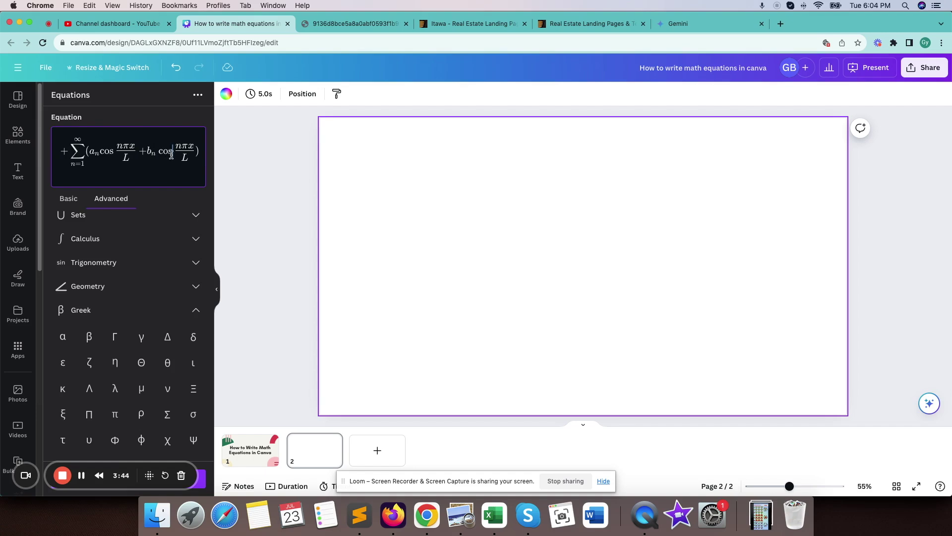
# - Replace cos in the second term inside the brackets with the sin function
pyautogui.press('BackSpace')
pyautogui.press('BackSpace')
pyautogui.press('BackSpace')
pyautogui.press('BackSpace')
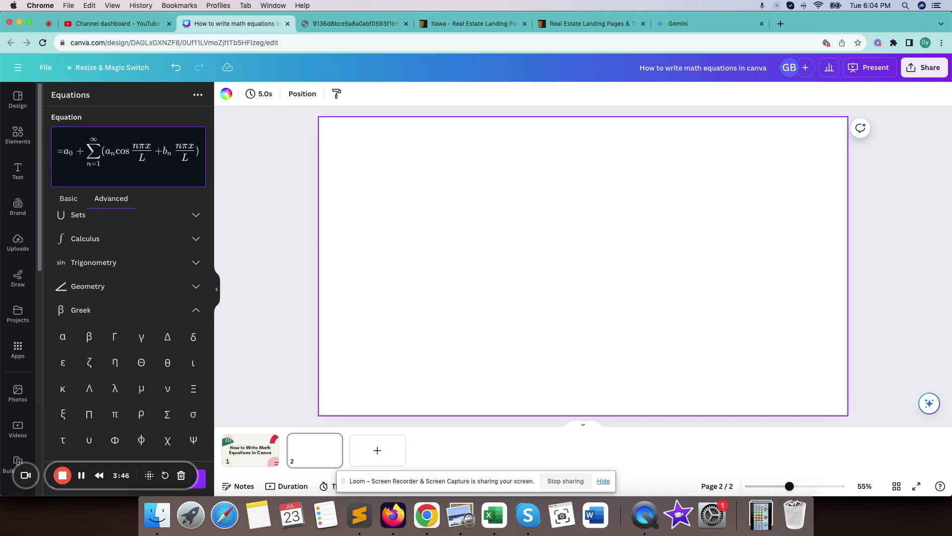
pyautogui.scroll(-3, 141, 347)
pyautogui.scroll(3, 105, 312)
pyautogui.click(106, 265)
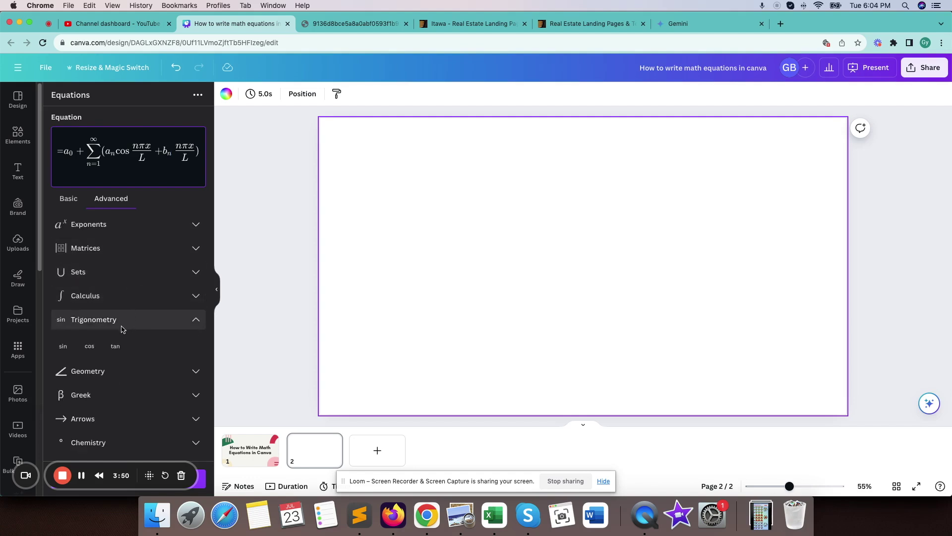
pyautogui.click(63, 346)
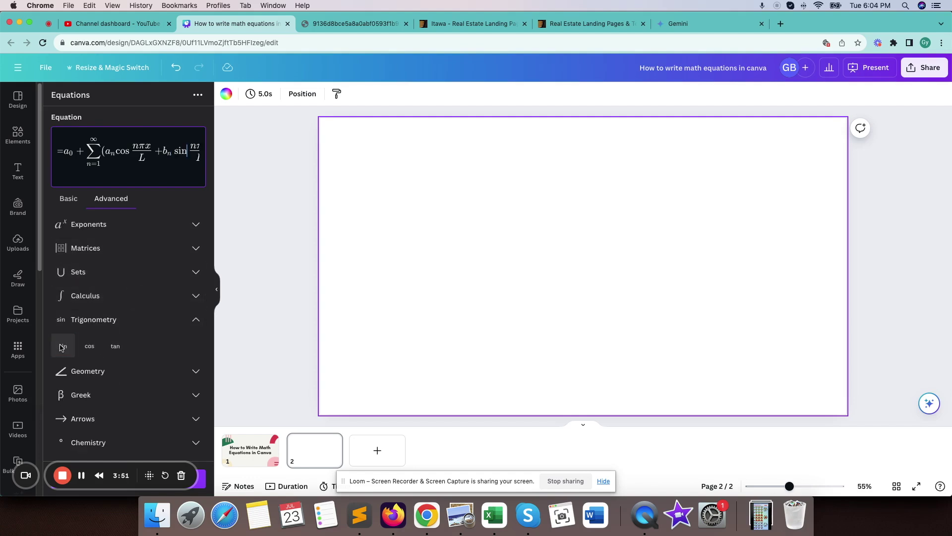
# - Compare the whole equation, from f(x) to the sine term, with the Fourier series formula in the reference image
pyautogui.click(187, 161)
pyautogui.click(329, 23)
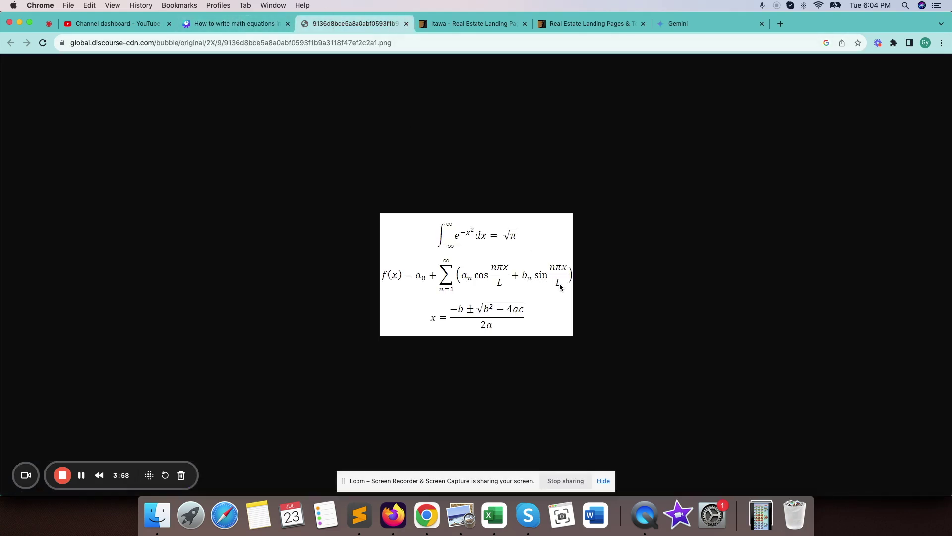
pyautogui.click(248, 20)
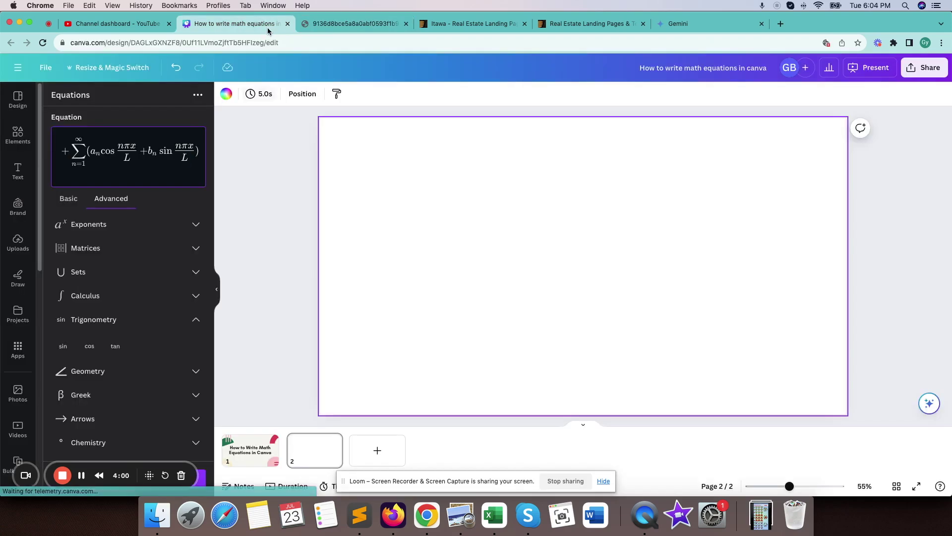
pyautogui.click(330, 23)
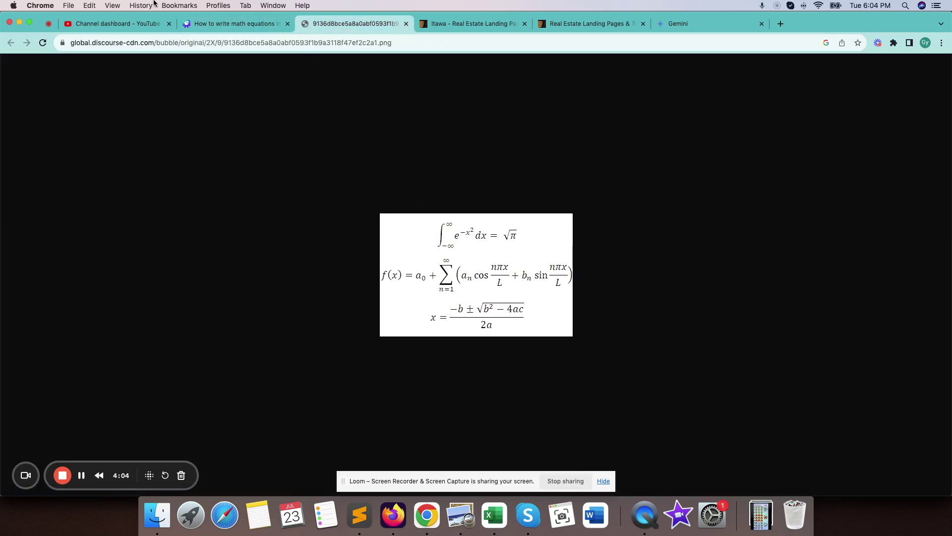
pyautogui.click(230, 24)
pyautogui.moveTo(157, 156); pyautogui.dragTo(94, 153)
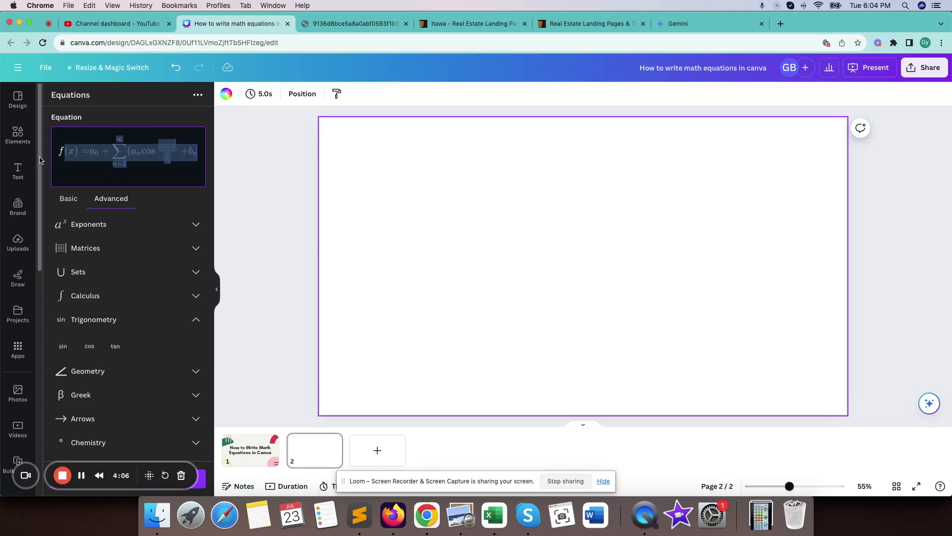
pyautogui.click(95, 153)
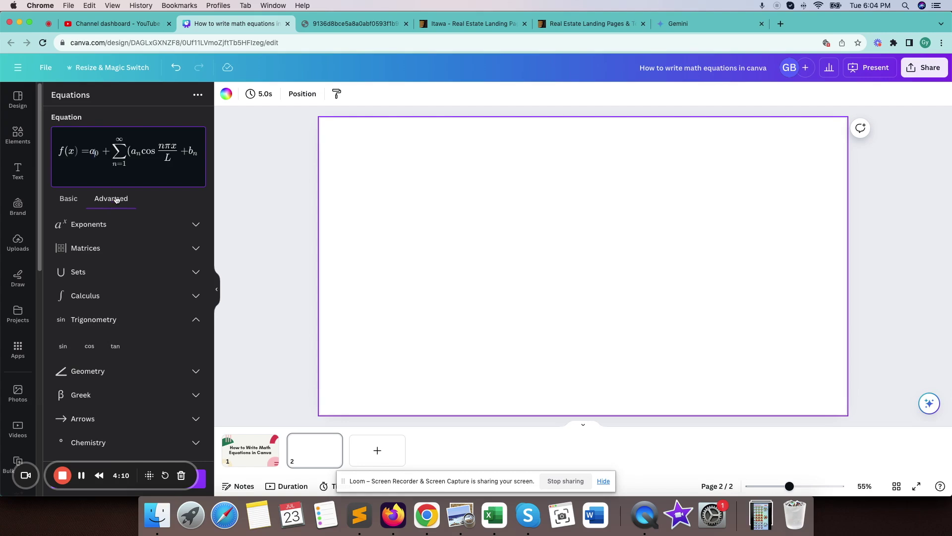
# - Insert the Fourier series equation into page 2 and place it near the page's upper-left corner
pyautogui.moveTo(132, 466); pyautogui.dragTo(85, 427)
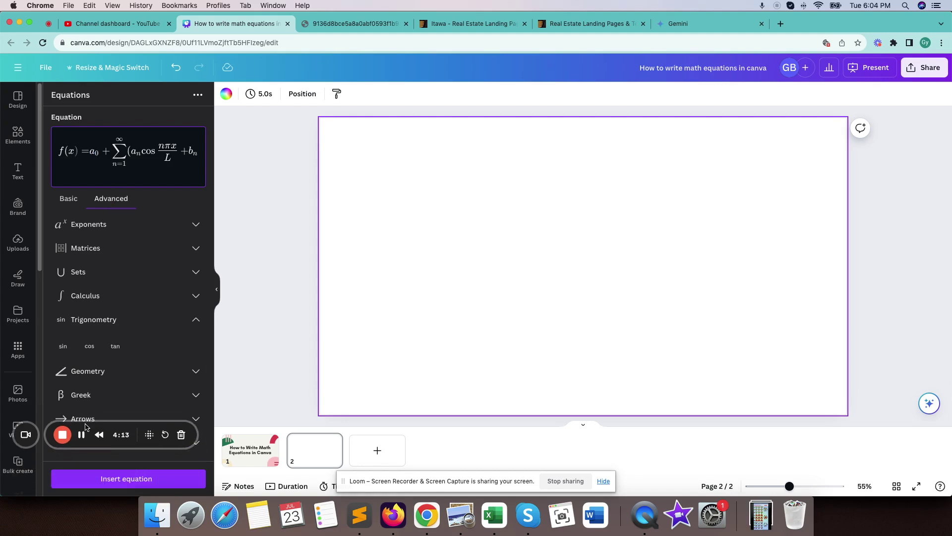
pyautogui.click(131, 481)
pyautogui.click(513, 340)
pyautogui.moveTo(545, 259); pyautogui.dragTo(428, 158)
pyautogui.click(638, 168)
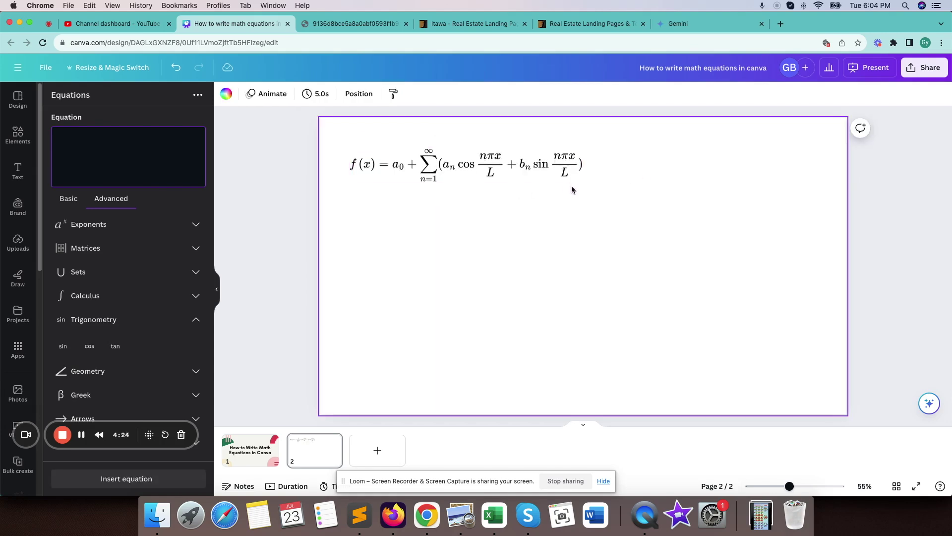
# - Compare the inserted equation with the reference image and examine the quadratic formula below it
pyautogui.click(331, 25)
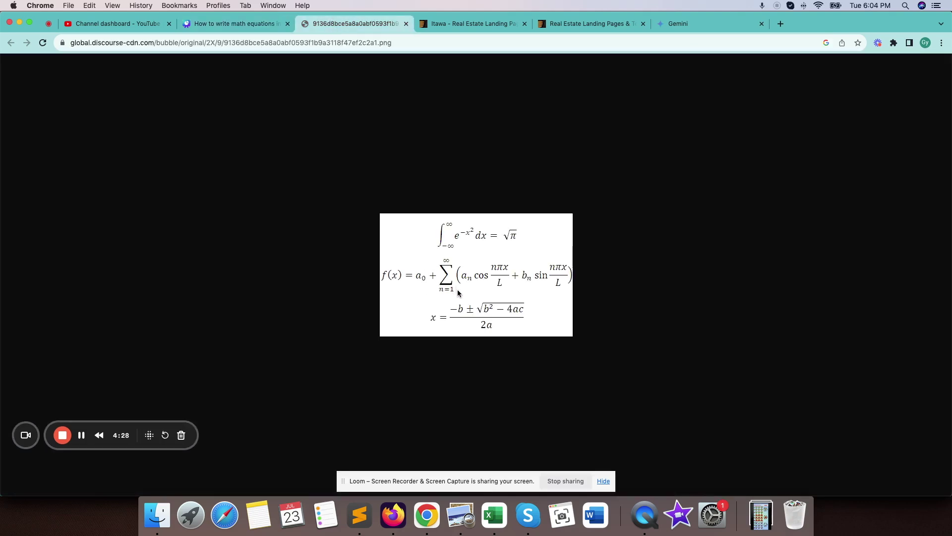
pyautogui.click(248, 25)
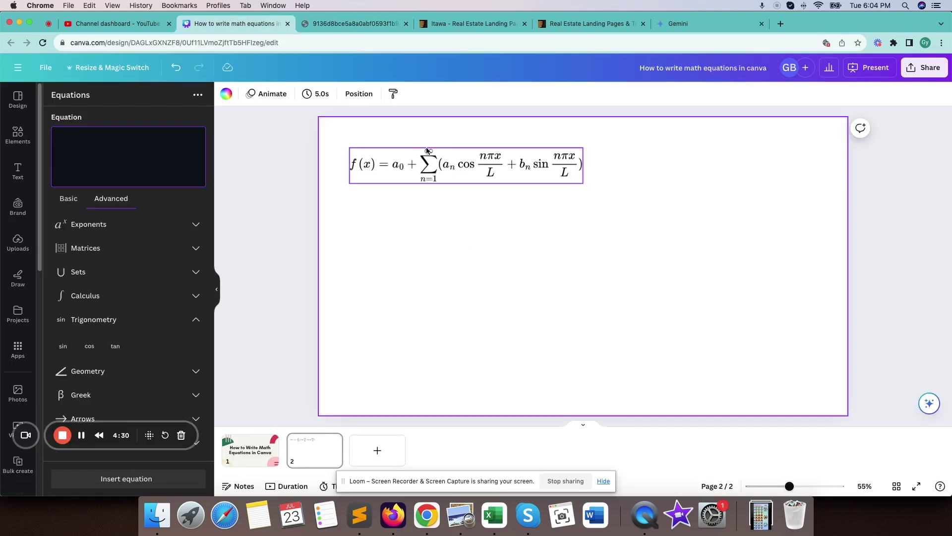
pyautogui.click(314, 25)
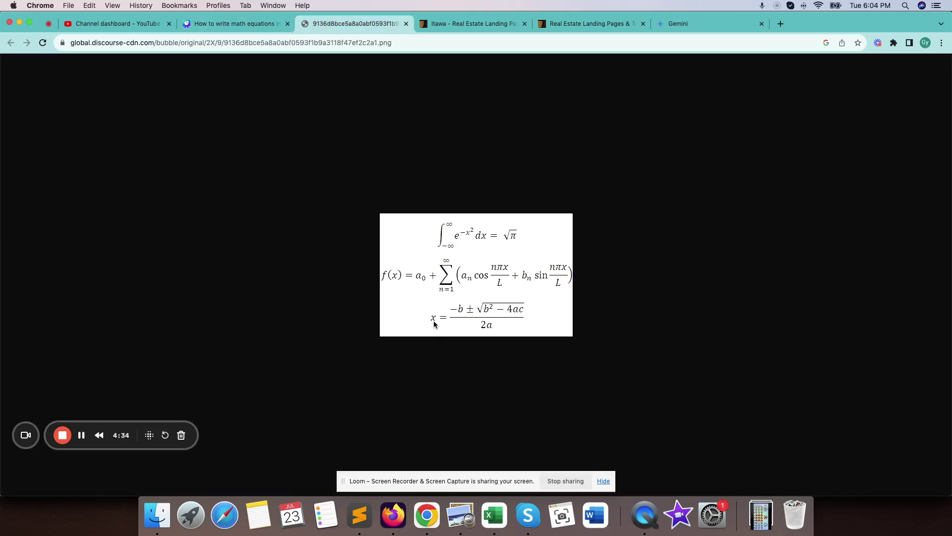
pyautogui.click(233, 25)
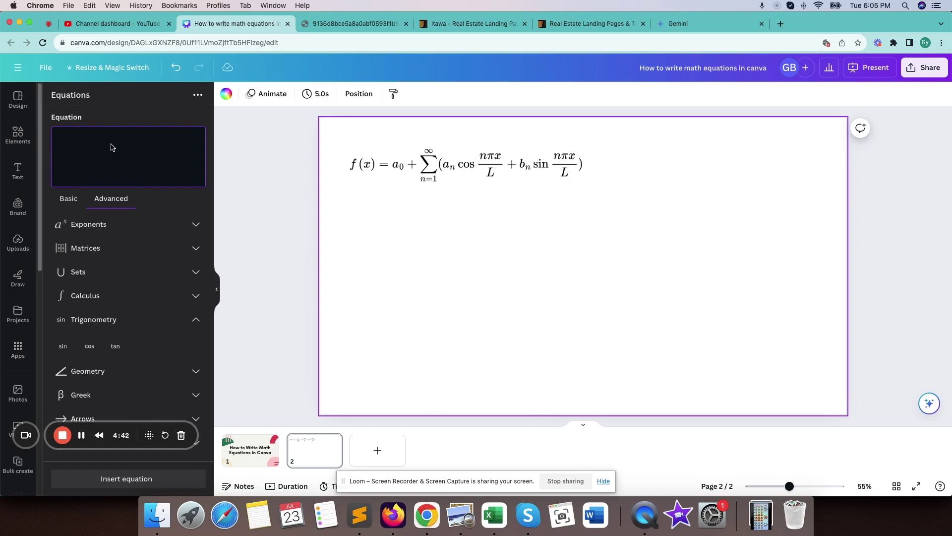
pyautogui.click(360, 23)
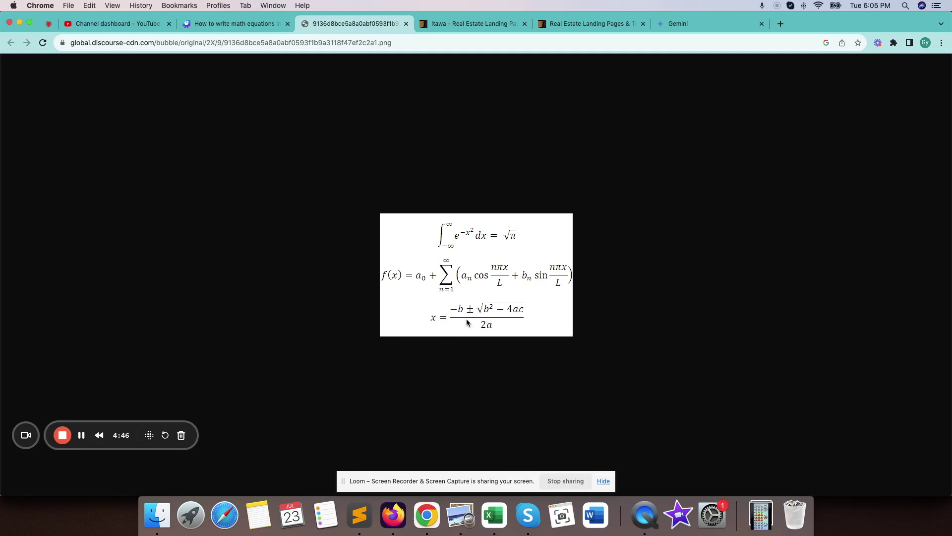
pyautogui.click(224, 23)
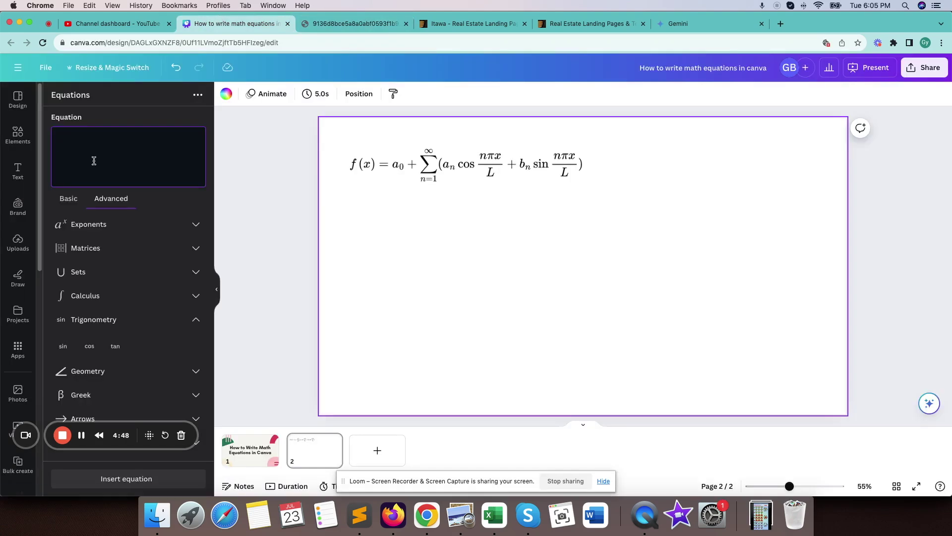
# - Start a new equation with "x =" followed by an empty fraction
pyautogui.write('x =')
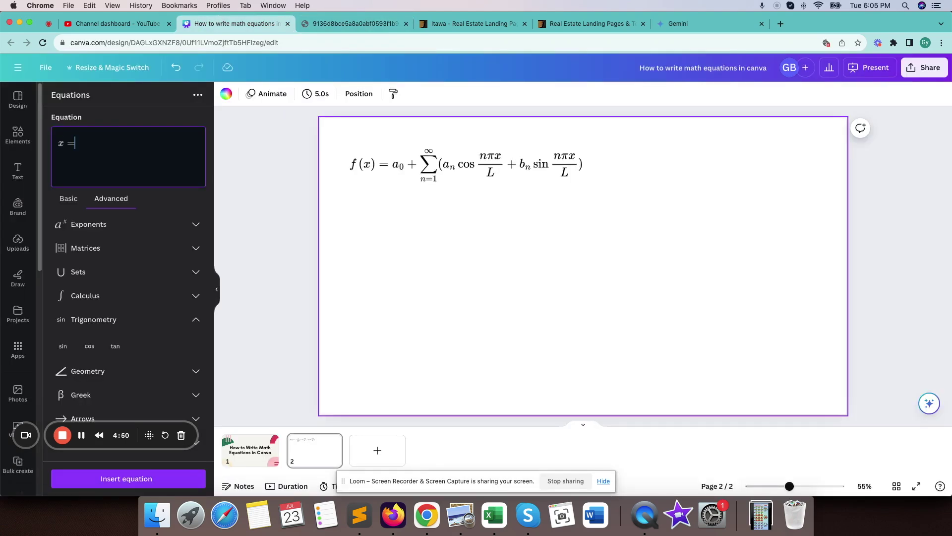
pyautogui.scroll(5, 119, 288)
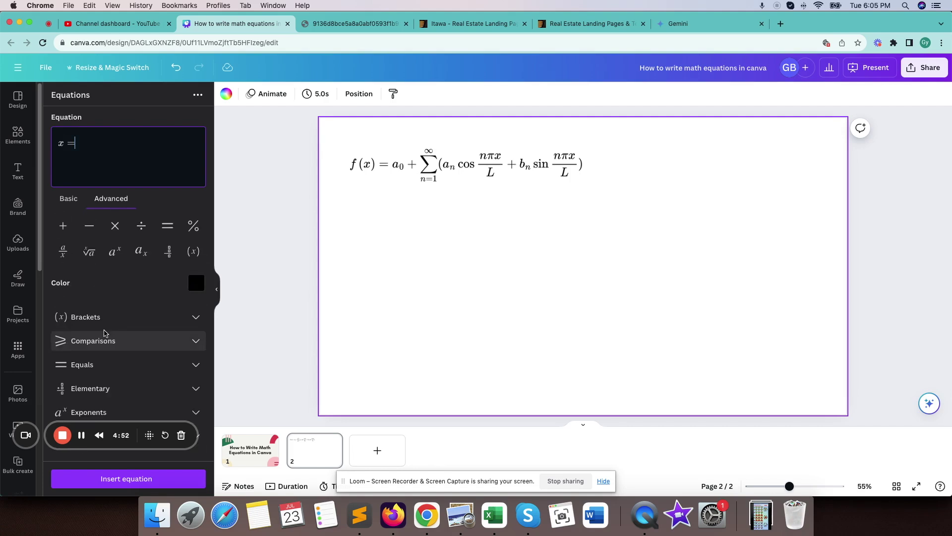
pyautogui.scroll(-3, 106, 333)
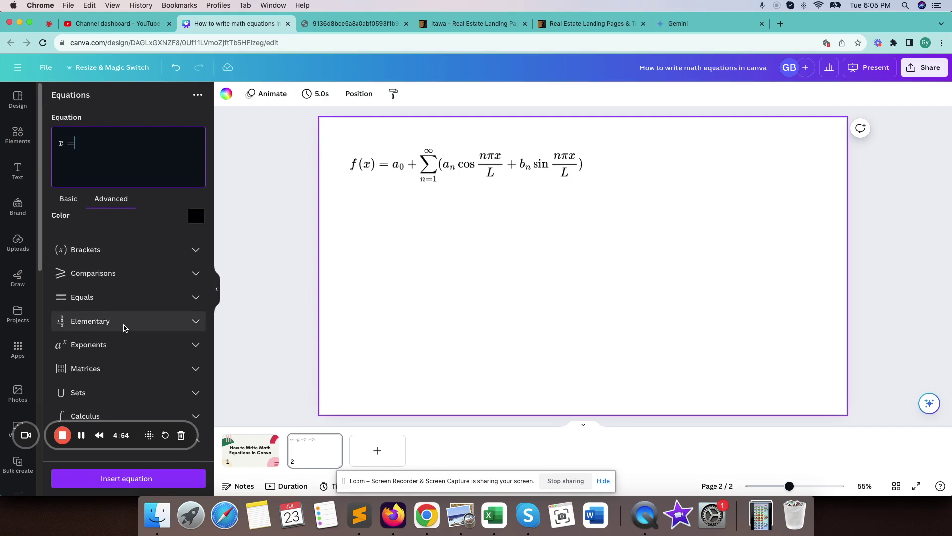
pyautogui.click(124, 345)
pyautogui.click(65, 371)
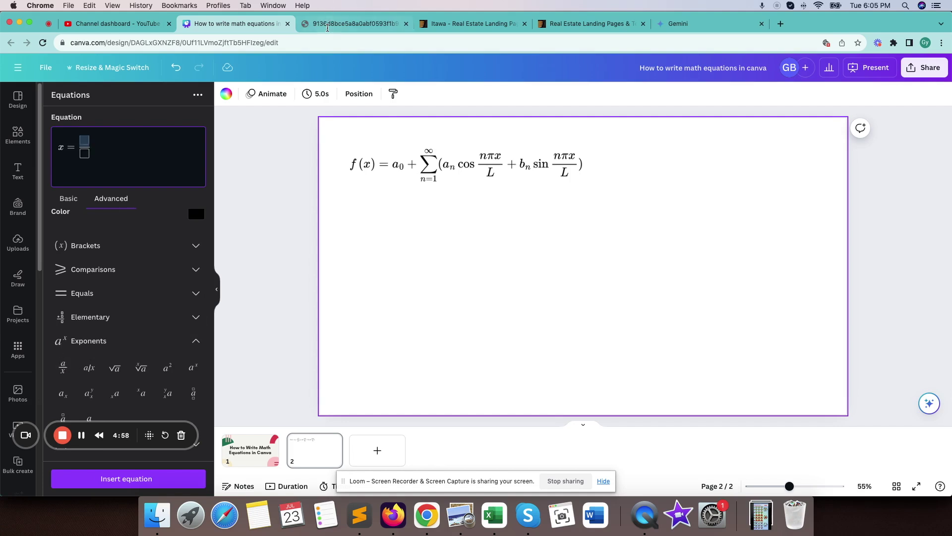
# - Check the reference quadratic formula and enter −b followed by the ± sign in the numerator
pyautogui.click(328, 28)
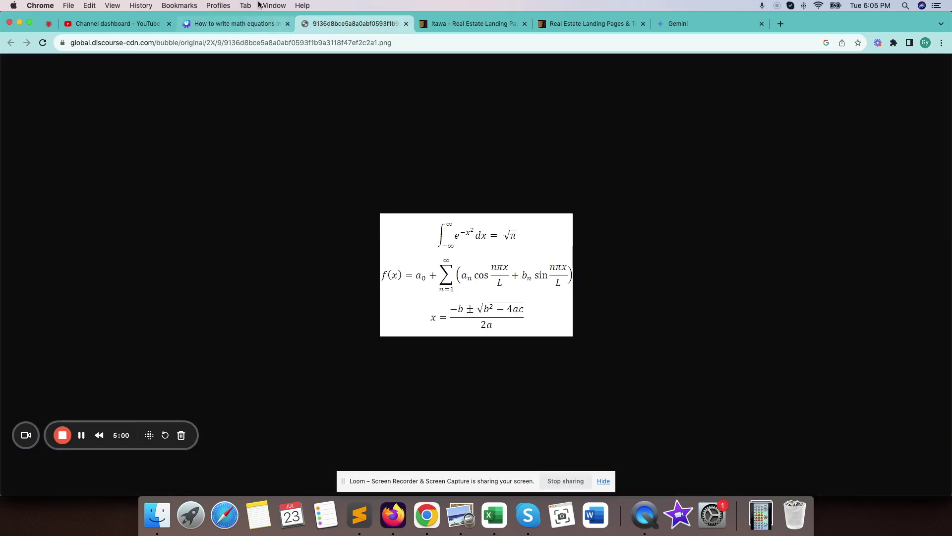
pyautogui.click(238, 18)
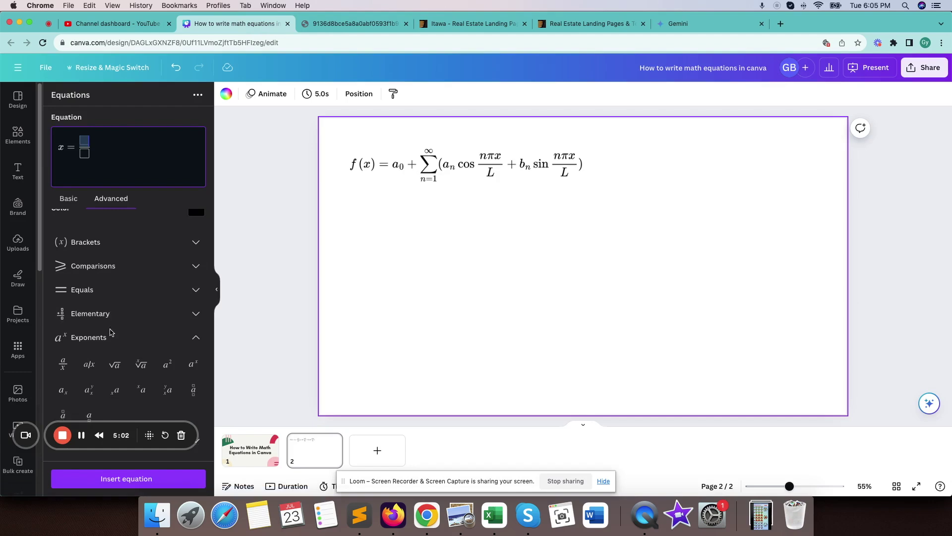
pyautogui.scroll(-2, 117, 333)
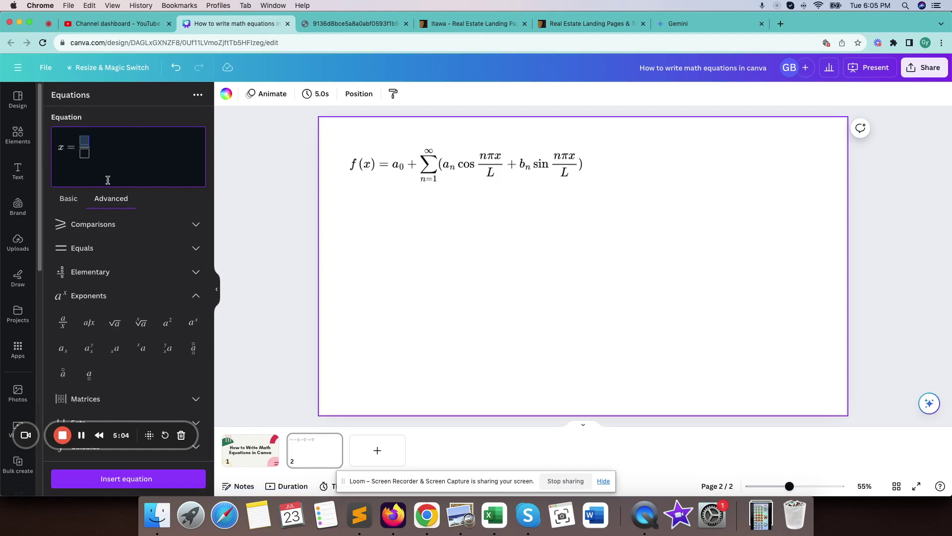
pyautogui.write('-b')
pyautogui.scroll(5, 174, 263)
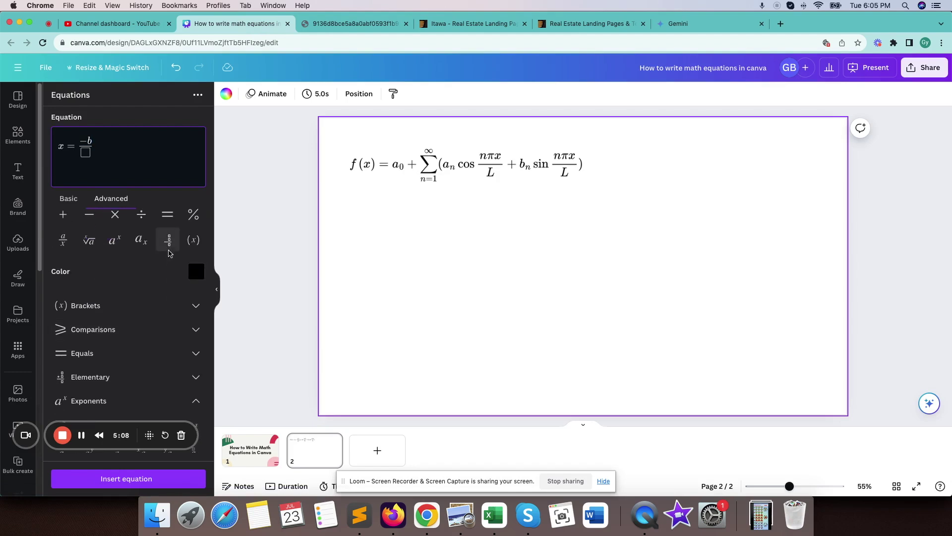
pyautogui.scroll(-3, 164, 301)
pyautogui.click(165, 284)
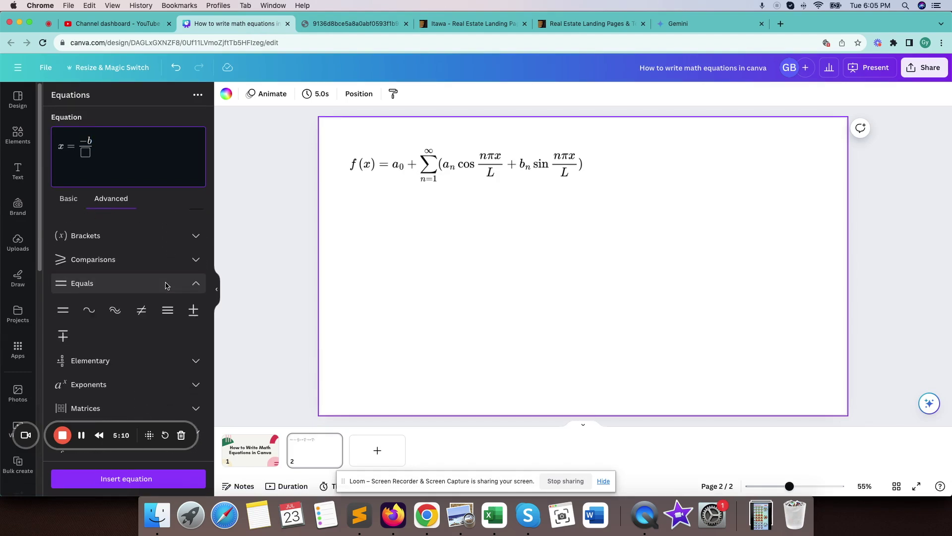
pyautogui.click(193, 310)
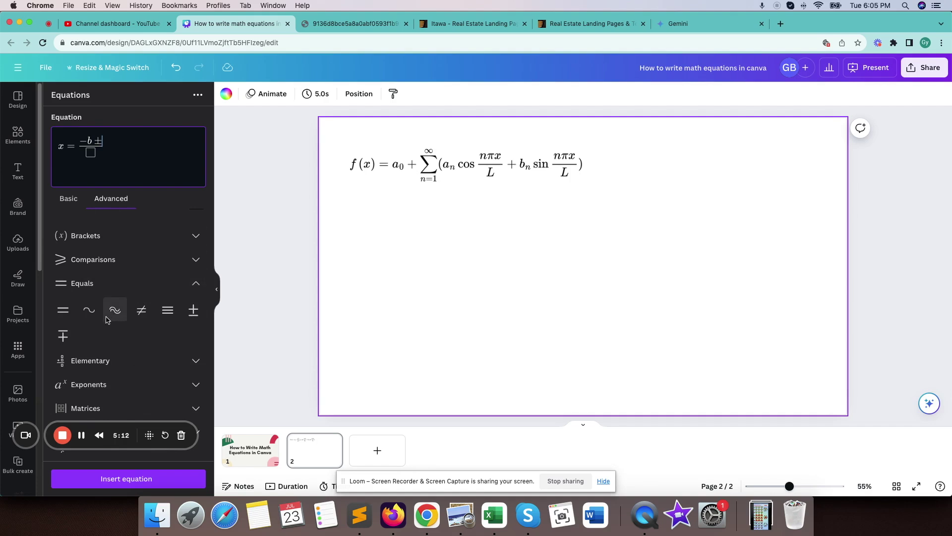
# - Insert an empty square root after the ± sign in the numerator
pyautogui.scroll(-1, 153, 281)
pyautogui.click(134, 368)
pyautogui.click(115, 341)
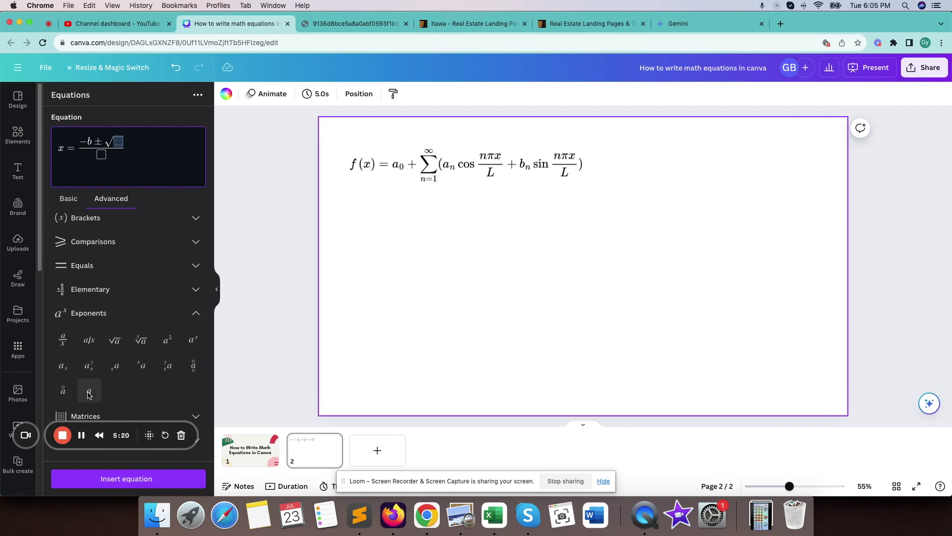
# - Enter b² − 4ac under the square root and 2a as the denominator, and check the formula against the reference image
pyautogui.click(168, 340)
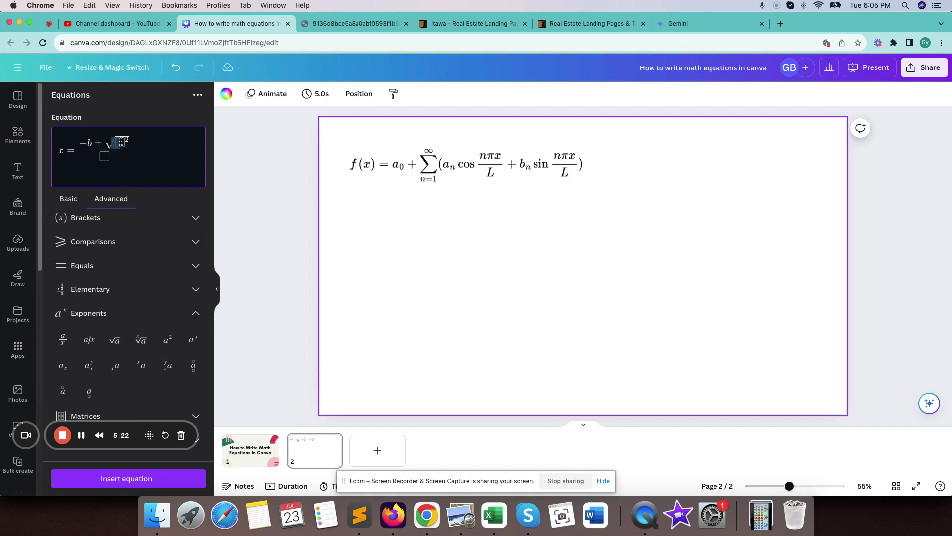
pyautogui.write('b')
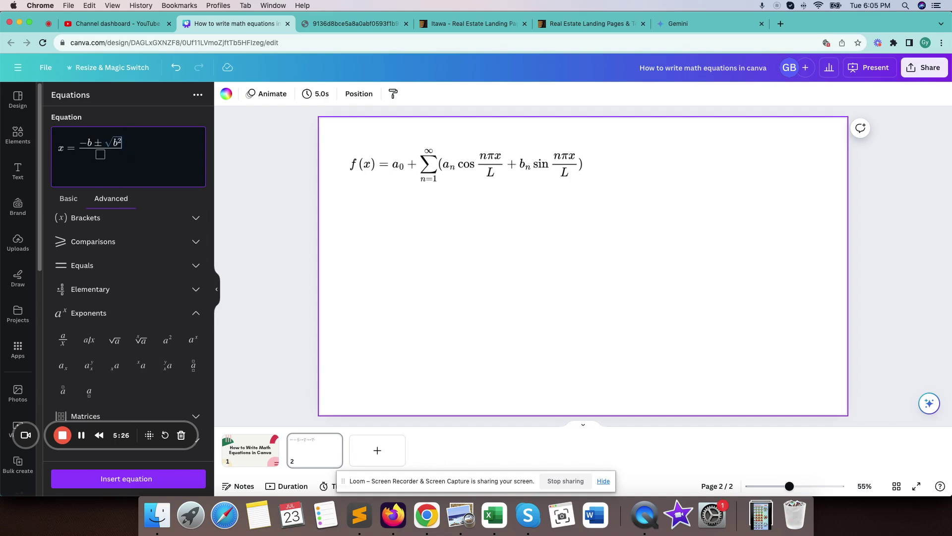
pyautogui.write('-')
pyautogui.write('4ac')
pyautogui.click(113, 156)
pyautogui.write('2a')
pyautogui.click(341, 26)
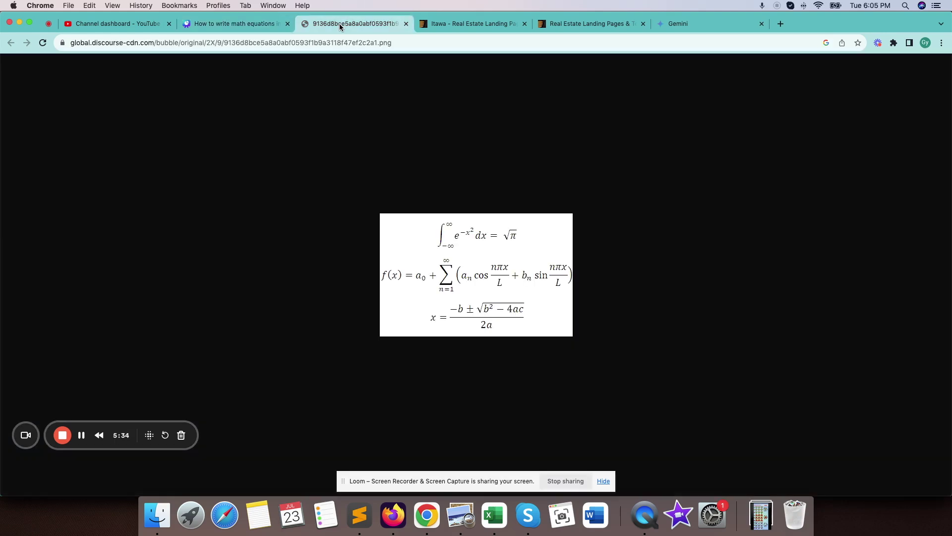
pyautogui.click(242, 24)
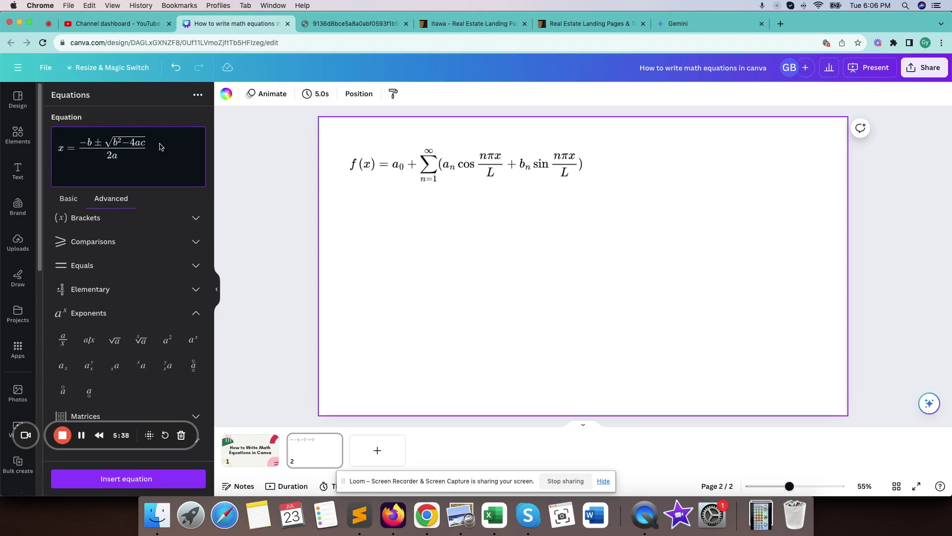
# - Insert the quadratic formula on the page, shrink it and place it left-aligned below the Fourier series equation
pyautogui.click(126, 479)
pyautogui.moveTo(549, 271); pyautogui.dragTo(446, 225)
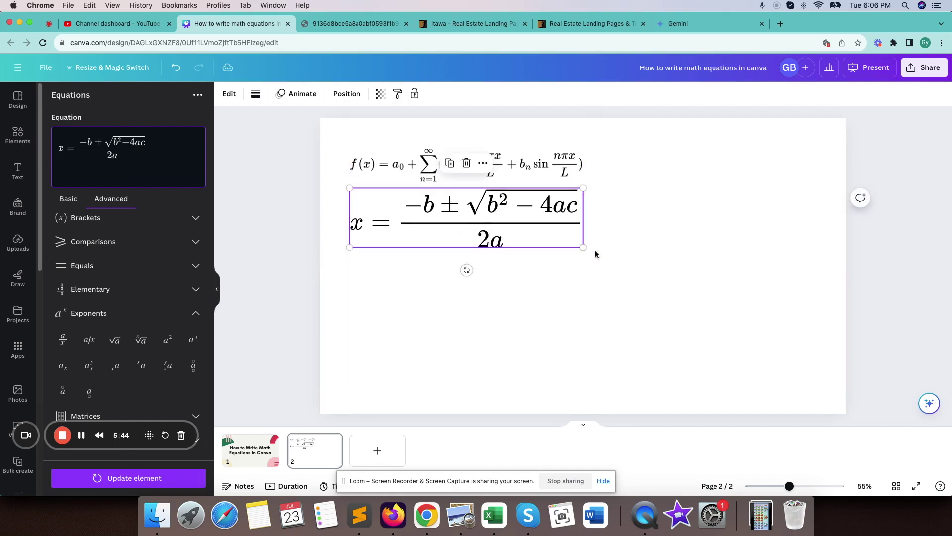
pyautogui.moveTo(583, 247); pyautogui.dragTo(493, 224)
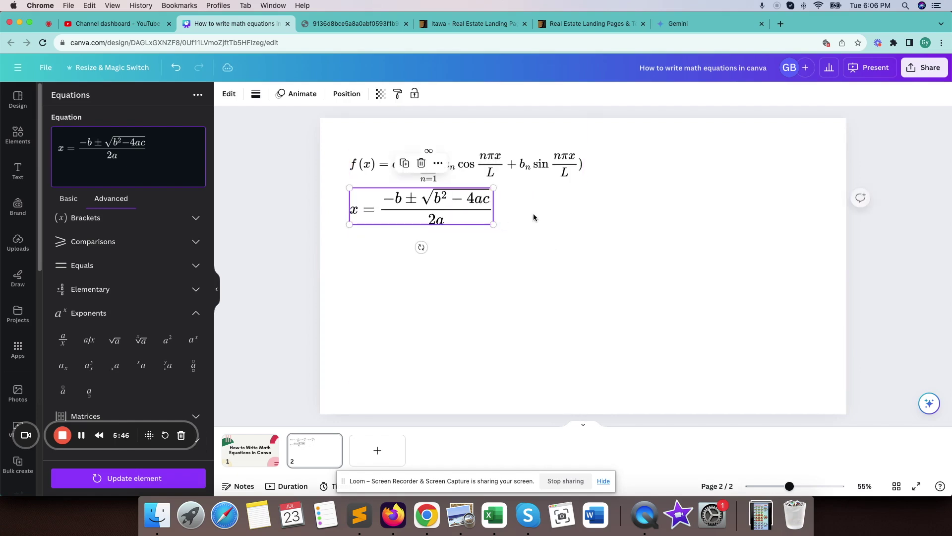
pyautogui.moveTo(434, 197); pyautogui.dragTo(434, 203)
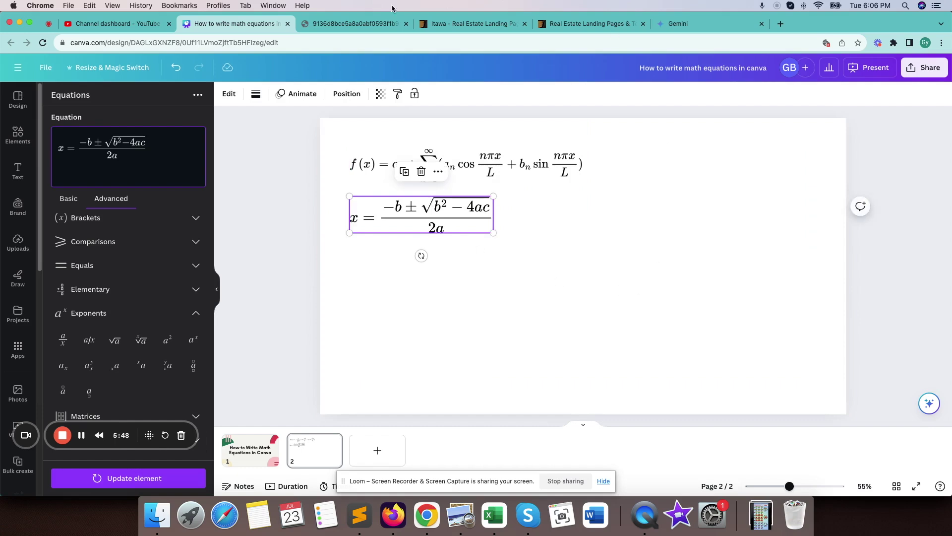
# - Check the integral equation in the reference image and start a new equation with an integral sign
pyautogui.click(355, 24)
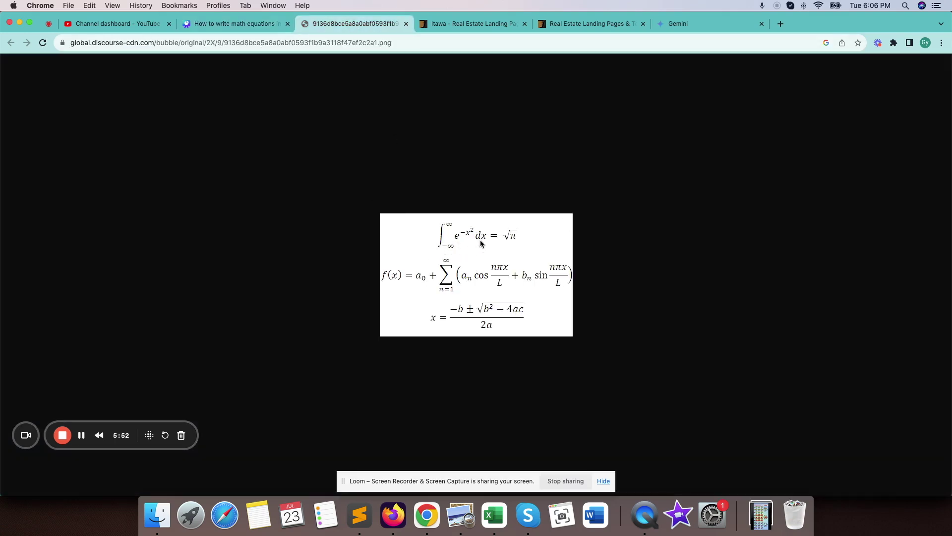
pyautogui.click(231, 24)
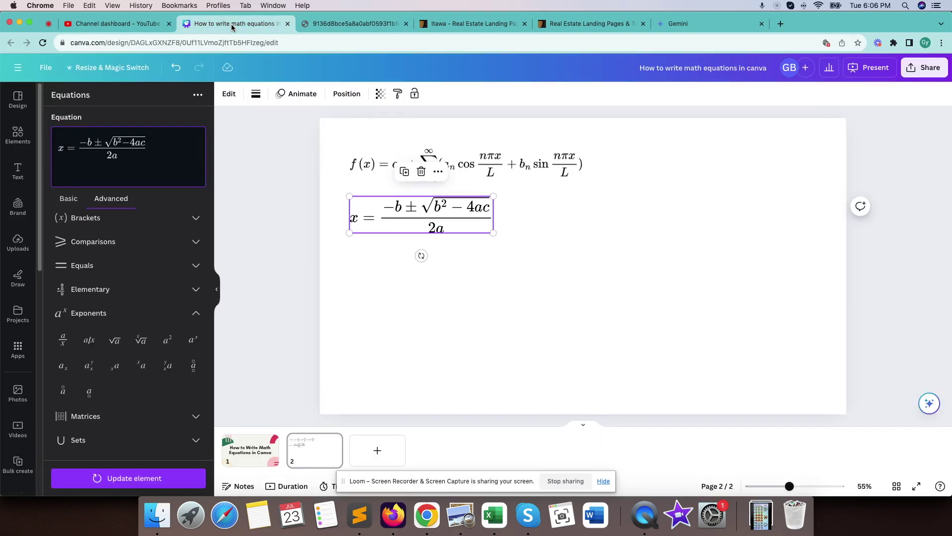
pyautogui.click(518, 293)
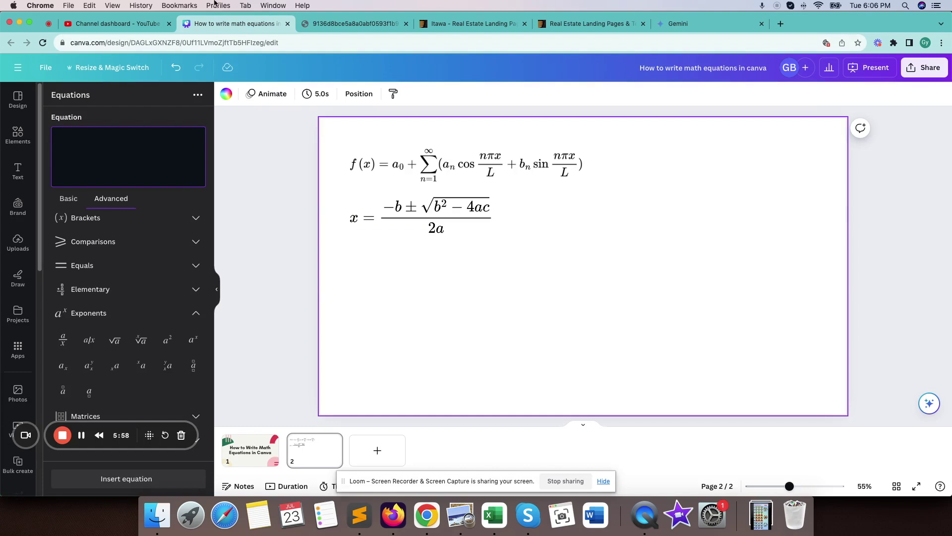
pyautogui.click(303, 25)
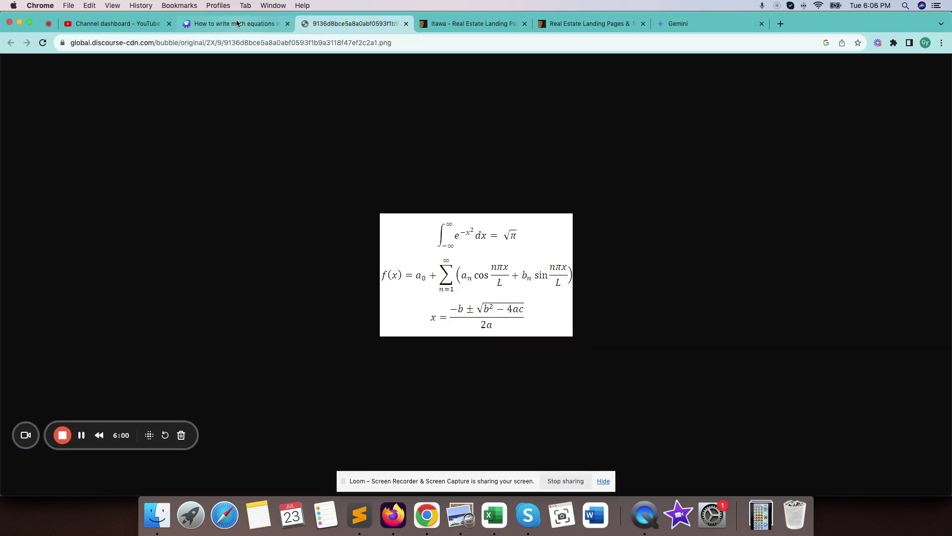
pyautogui.click(228, 23)
pyautogui.scroll(-4, 114, 337)
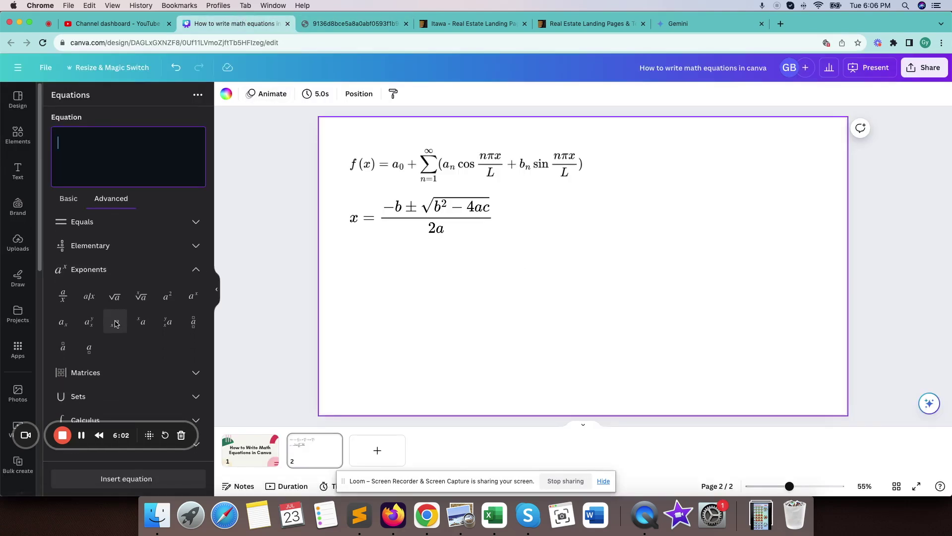
pyautogui.click(113, 346)
pyautogui.click(63, 297)
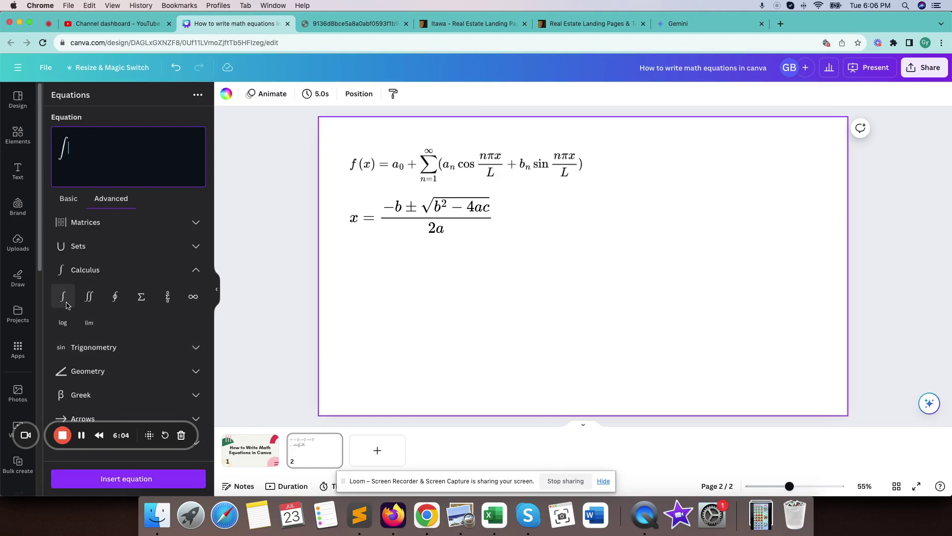
# - Examine how the term after the integral sign is written in the reference image
pyautogui.click(355, 24)
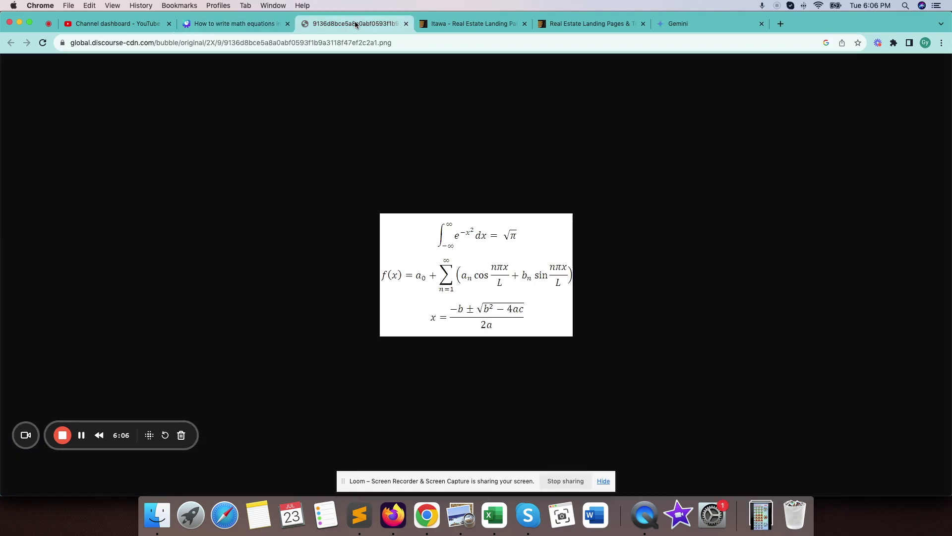
pyautogui.click(239, 24)
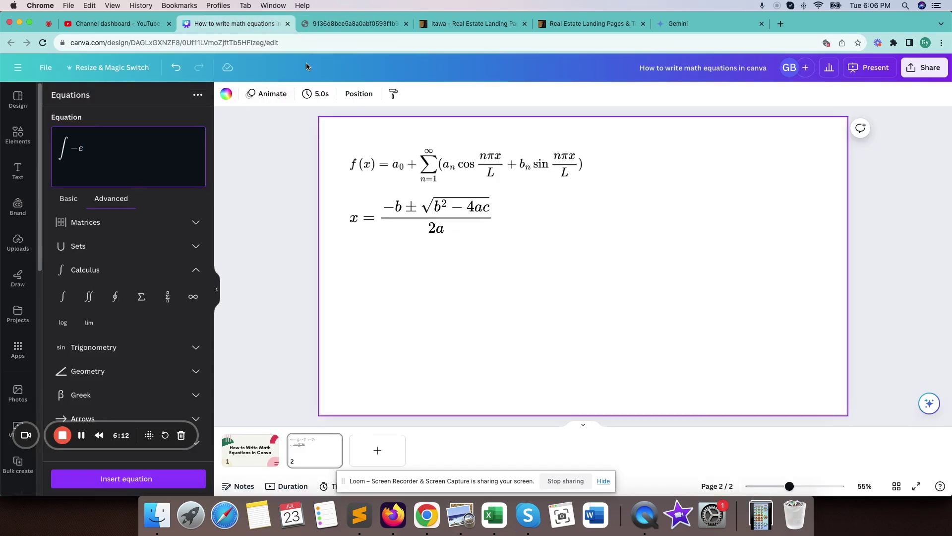
pyautogui.click(333, 24)
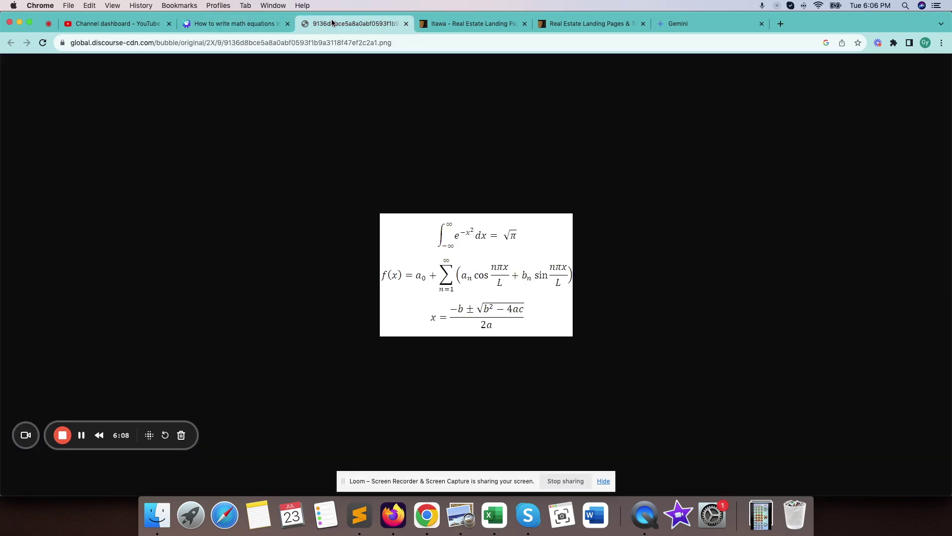
pyautogui.click(251, 24)
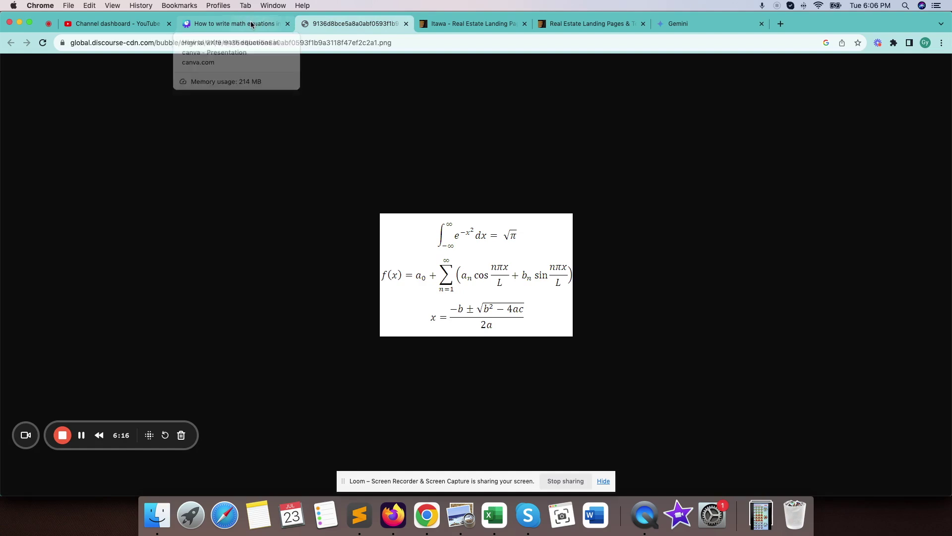
pyautogui.click(335, 20)
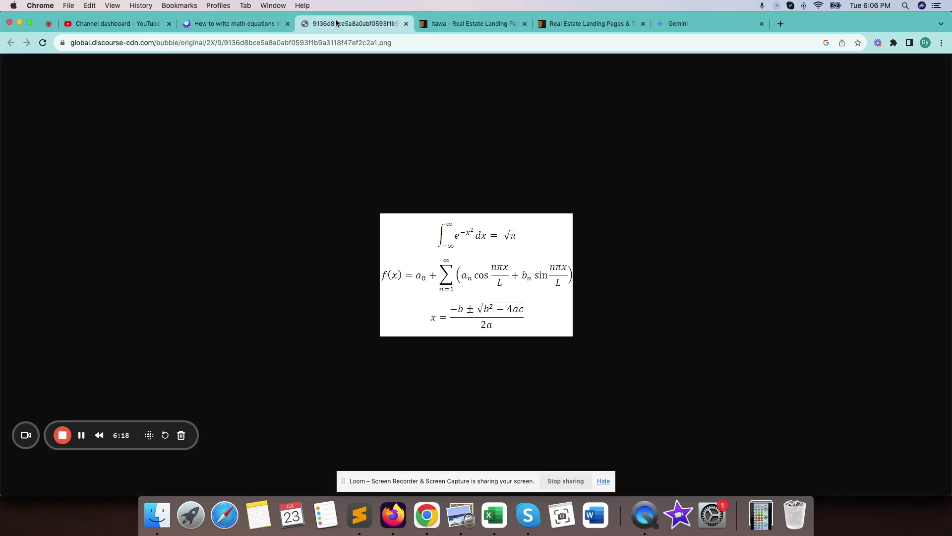
pyautogui.click(243, 24)
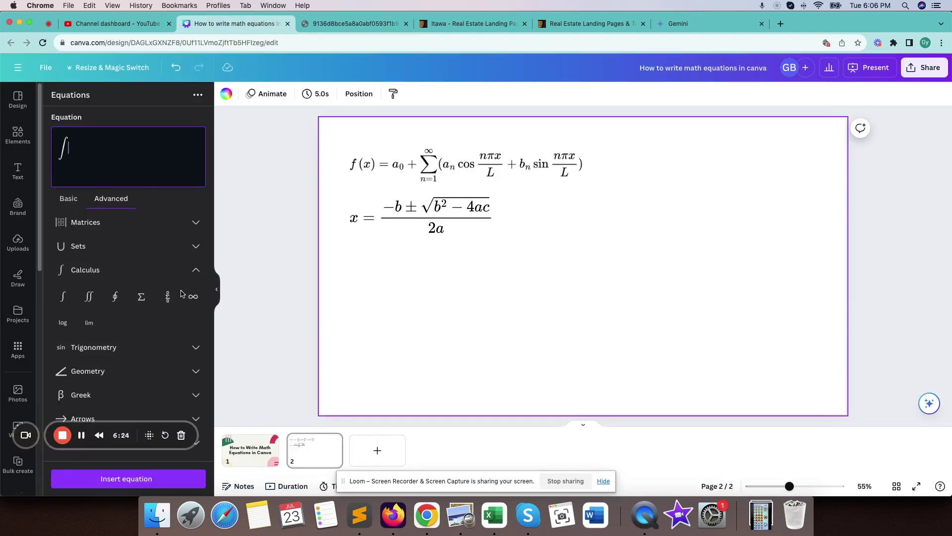
# - Enter e with the exponent −x² after the integral sign
pyautogui.scroll(3, 118, 338)
pyautogui.click(114, 338)
pyautogui.scroll(-2, 90, 338)
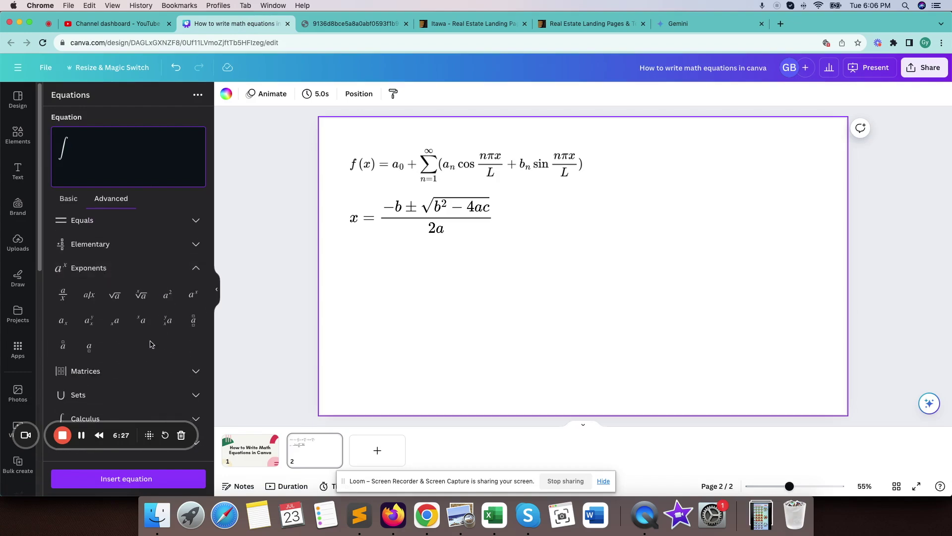
pyautogui.click(164, 298)
pyautogui.write('e')
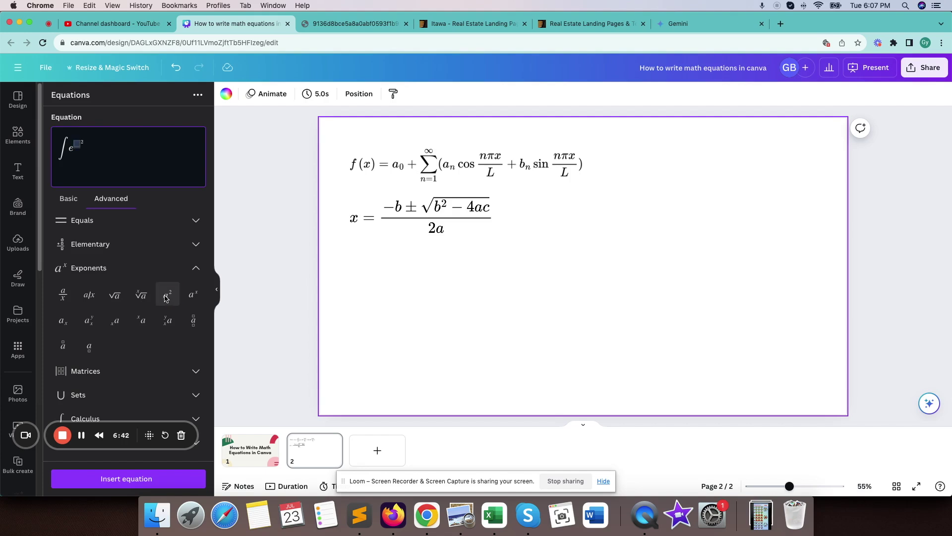
pyautogui.write('x')
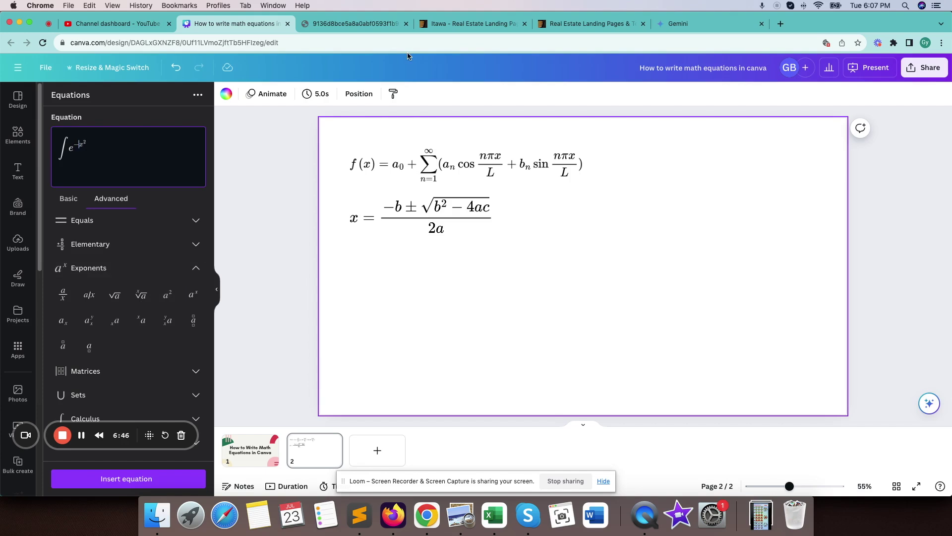
# - Append "dx =" to the integral equation, checking it against the reference image
pyautogui.click(340, 24)
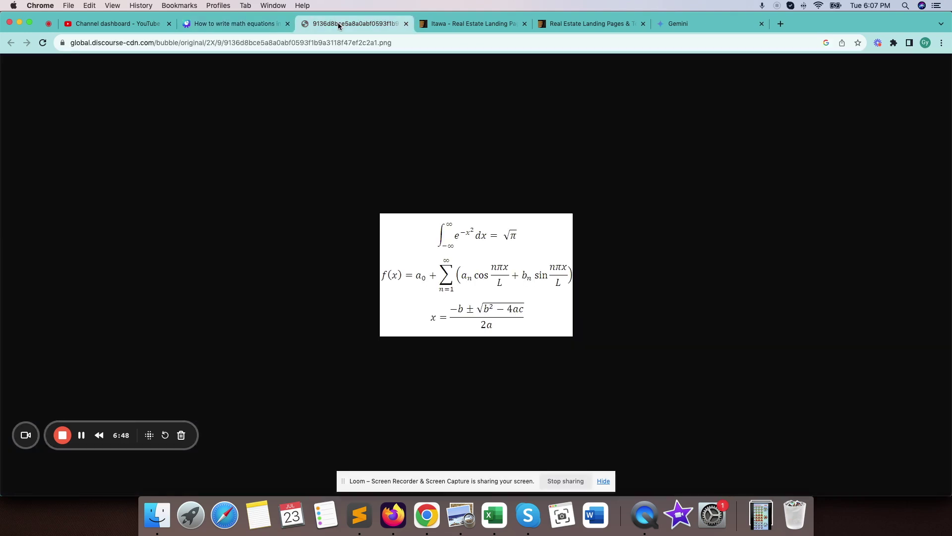
pyautogui.click(248, 25)
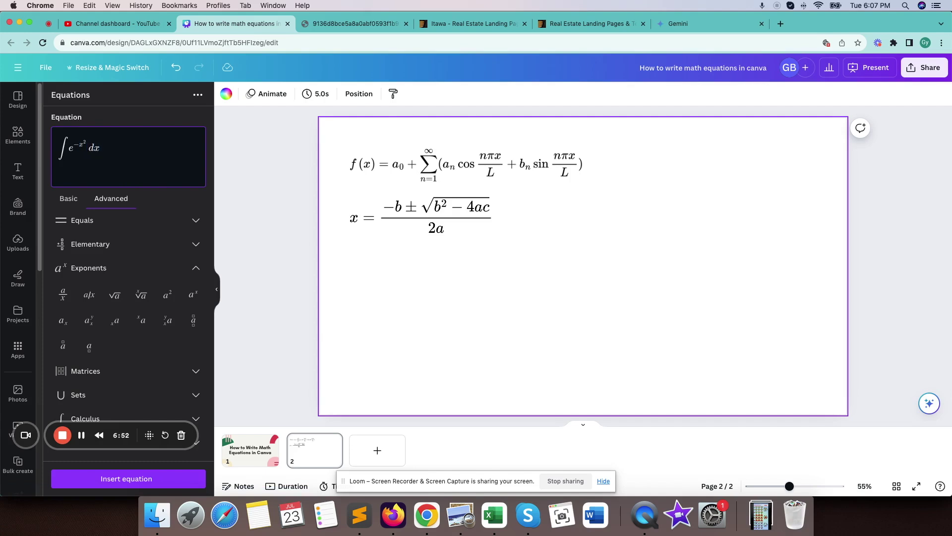
pyautogui.click(321, 24)
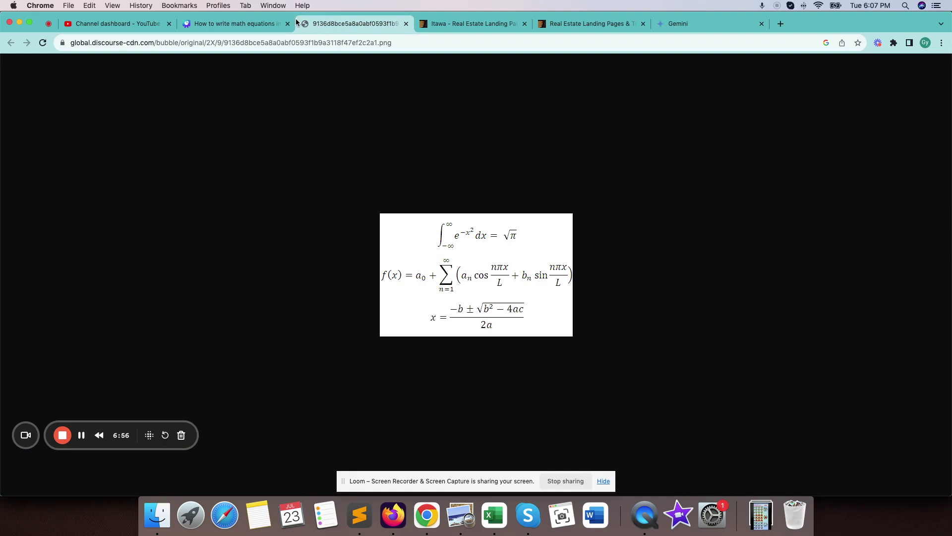
pyautogui.click(234, 24)
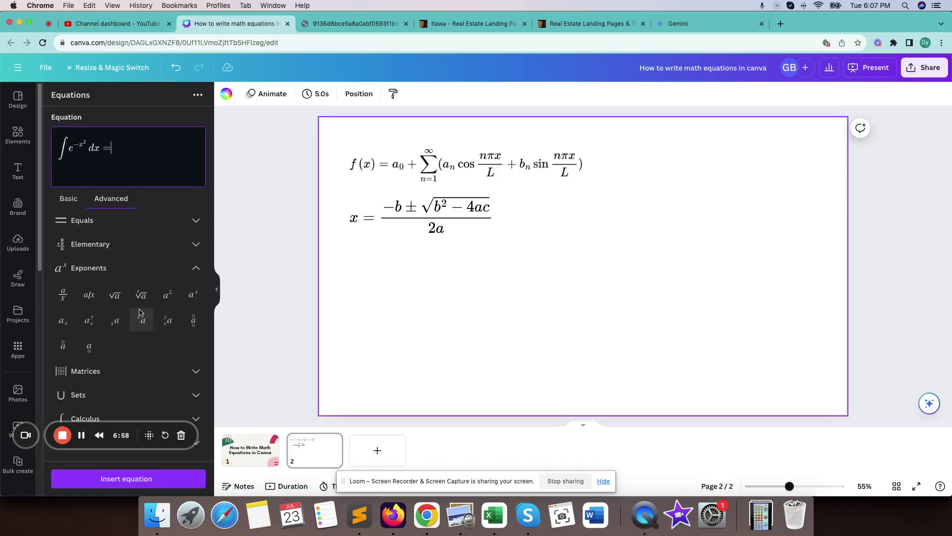
# - Complete the equation with the square root of π and insert it on the page
pyautogui.click(114, 295)
pyautogui.scroll(-4, 135, 386)
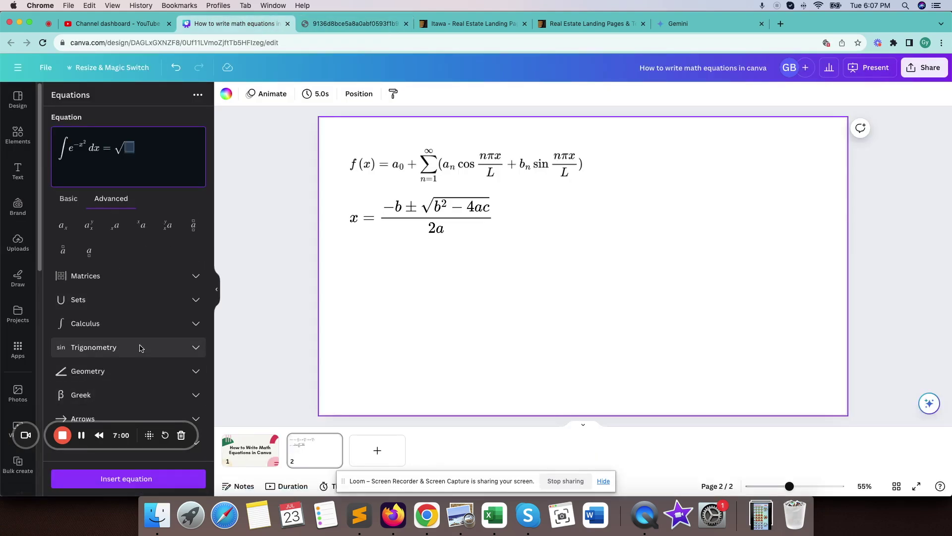
pyautogui.click(124, 395)
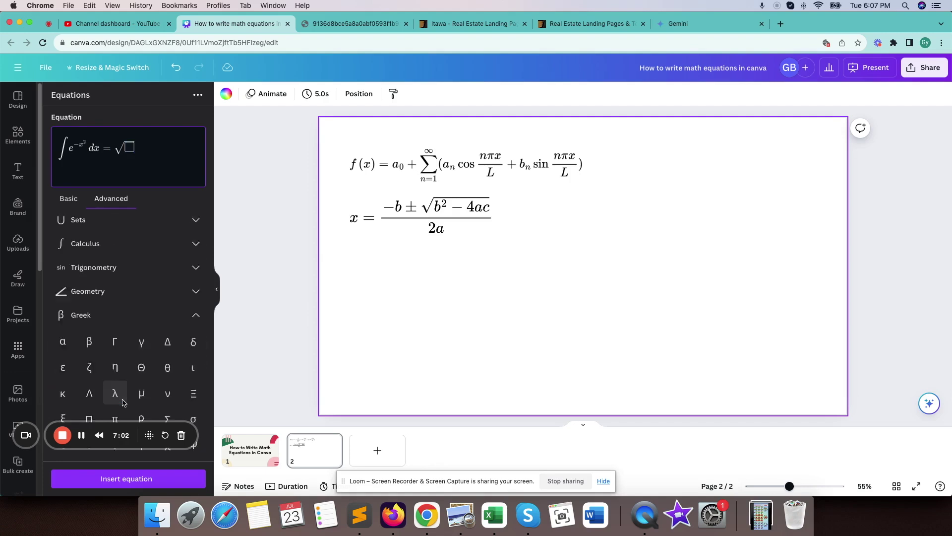
pyautogui.click(115, 379)
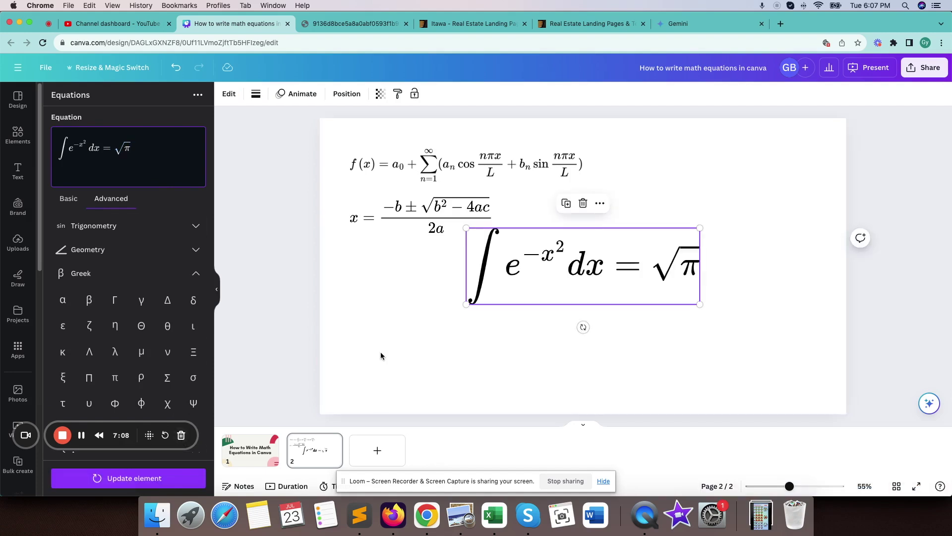
# - Place the integral equation left-aligned below the quadratic formula and shrink it to about half its width
pyautogui.moveTo(571, 252); pyautogui.dragTo(453, 273)
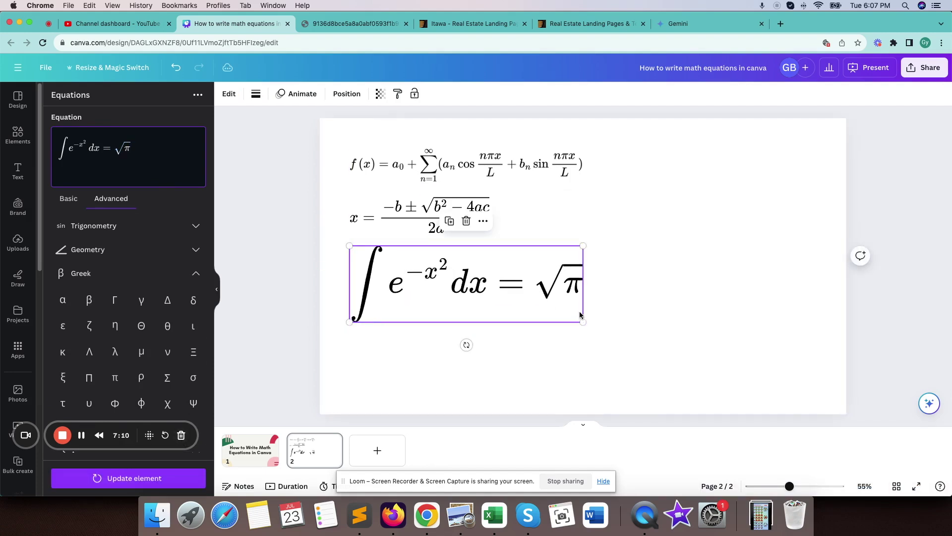
pyautogui.moveTo(583, 322); pyautogui.dragTo(460, 281)
pyautogui.click(578, 246)
pyautogui.click(389, 262)
# - Shift the Fourier series equation and quadratic formula down together and place the integral equation left-aligned above them
pyautogui.moveTo(388, 263); pyautogui.dragTo(691, 153)
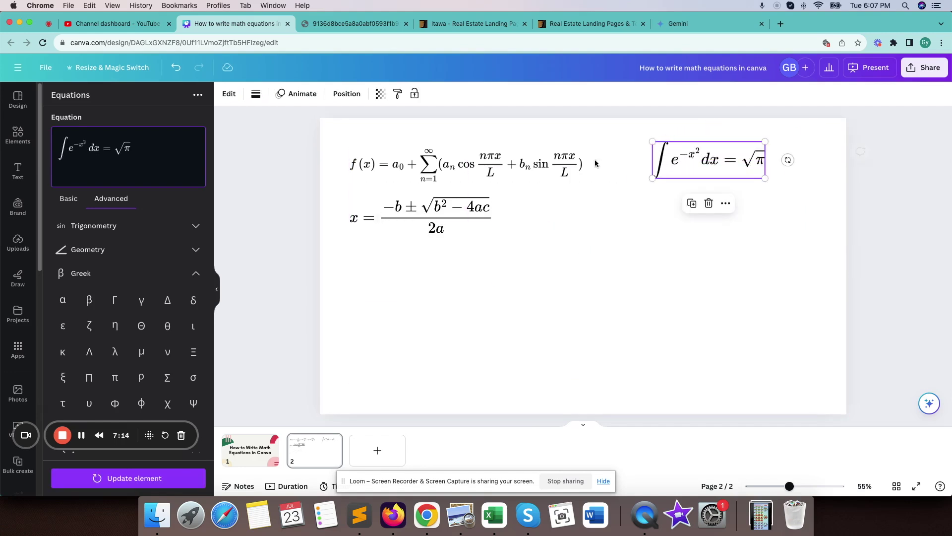
pyautogui.moveTo(333, 143); pyautogui.dragTo(564, 217)
pyautogui.moveTo(529, 177); pyautogui.dragTo(528, 266)
pyautogui.moveTo(741, 162); pyautogui.dragTo(436, 195)
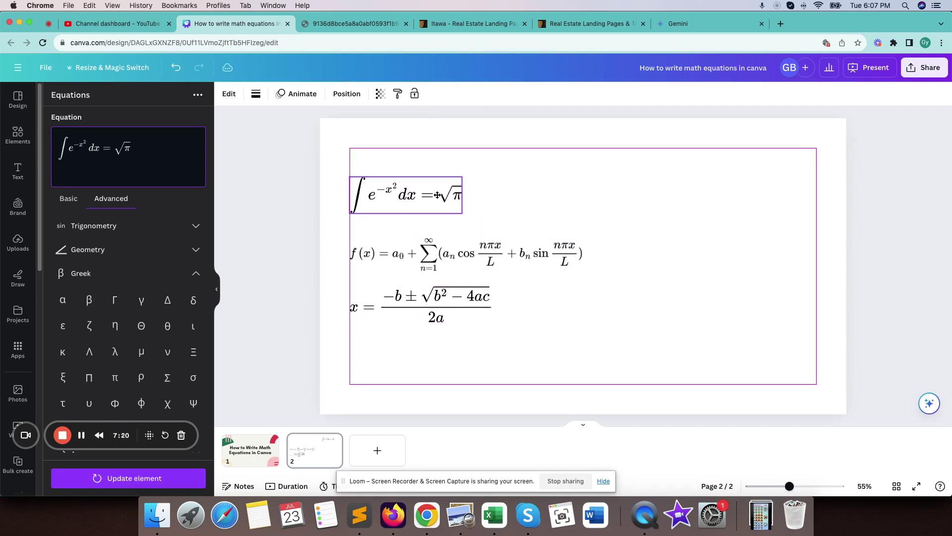
pyautogui.click(618, 189)
# - Nudge the Fourier series equation up towards the integral equation and compare the page with the reference image
pyautogui.moveTo(463, 256); pyautogui.dragTo(457, 249)
pyautogui.click(506, 246)
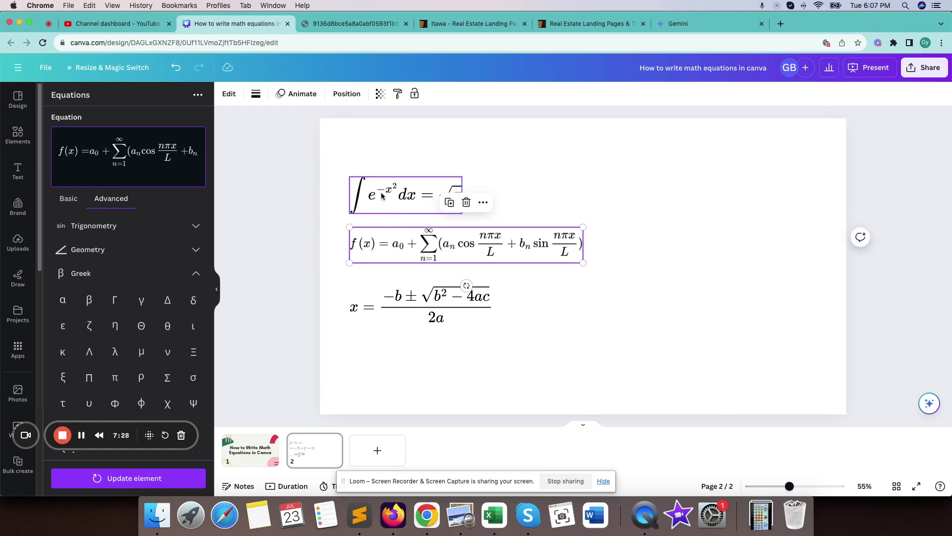
pyautogui.click(354, 159)
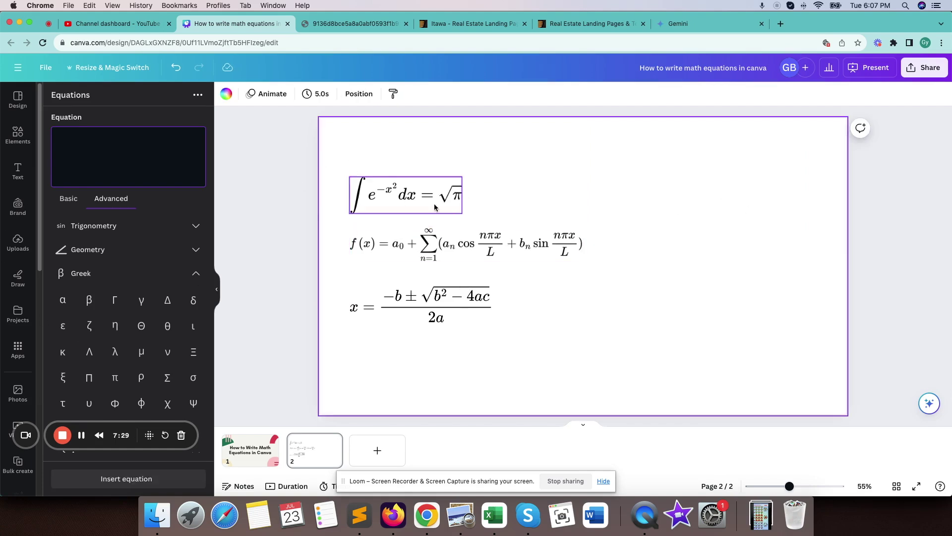
pyautogui.click(362, 23)
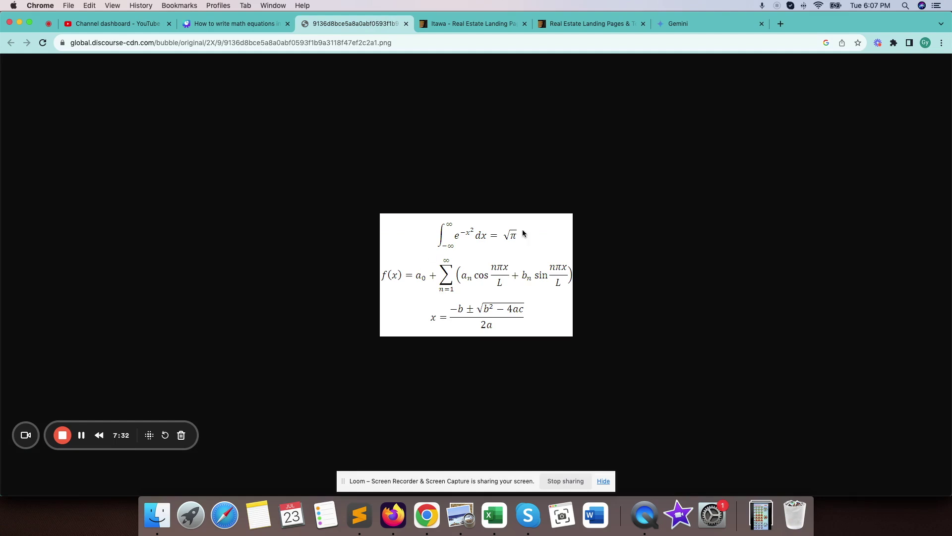
# - Return to the Canva design and select the integral equation for editing with the basic equation options
pyautogui.click(235, 23)
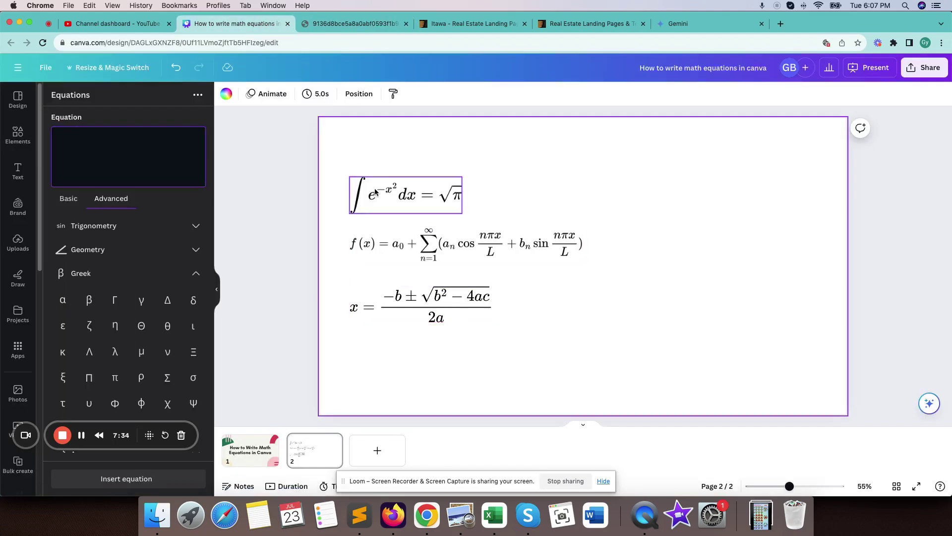
pyautogui.click(69, 200)
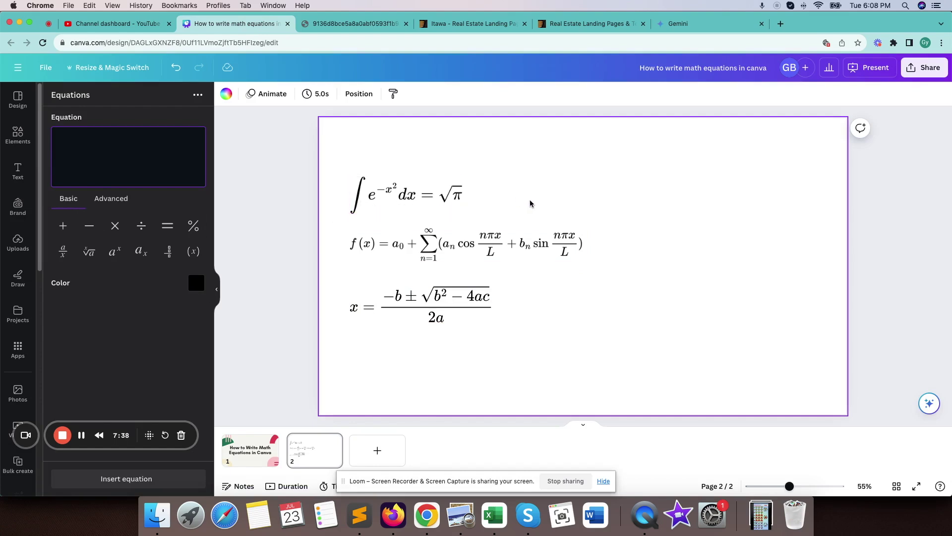
pyautogui.click(392, 197)
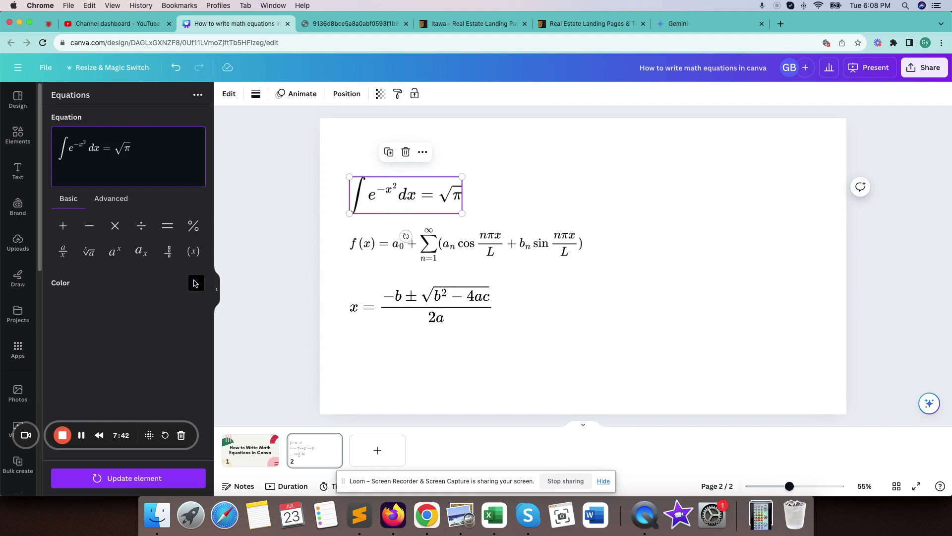
# - Recolour the integral equation dark navy (#001742) and update it on the page
pyautogui.click(197, 282)
pyautogui.click(146, 232)
pyautogui.moveTo(148, 209); pyautogui.dragTo(200, 210)
pyautogui.click(140, 477)
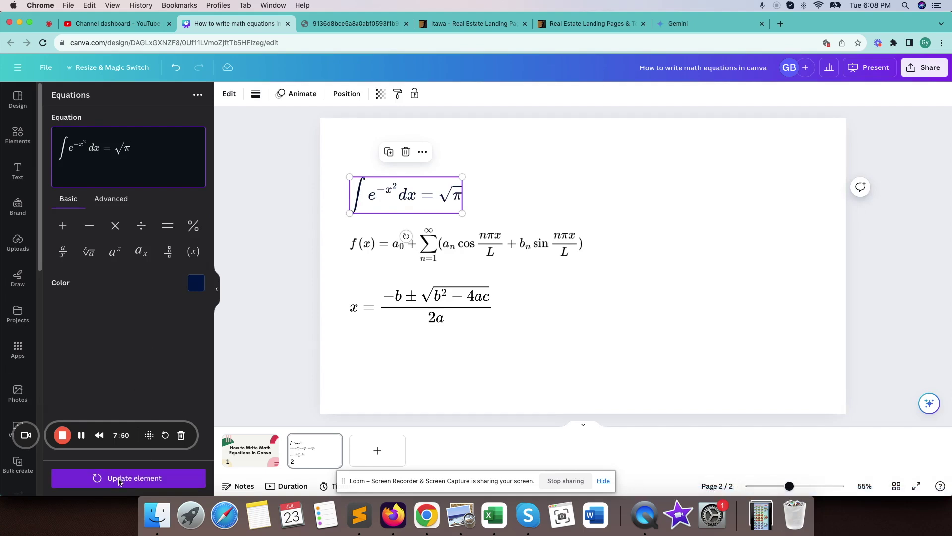
# - Change the integral equation's colour to magenta (#cf0282) and update it on the page
pyautogui.click(201, 283)
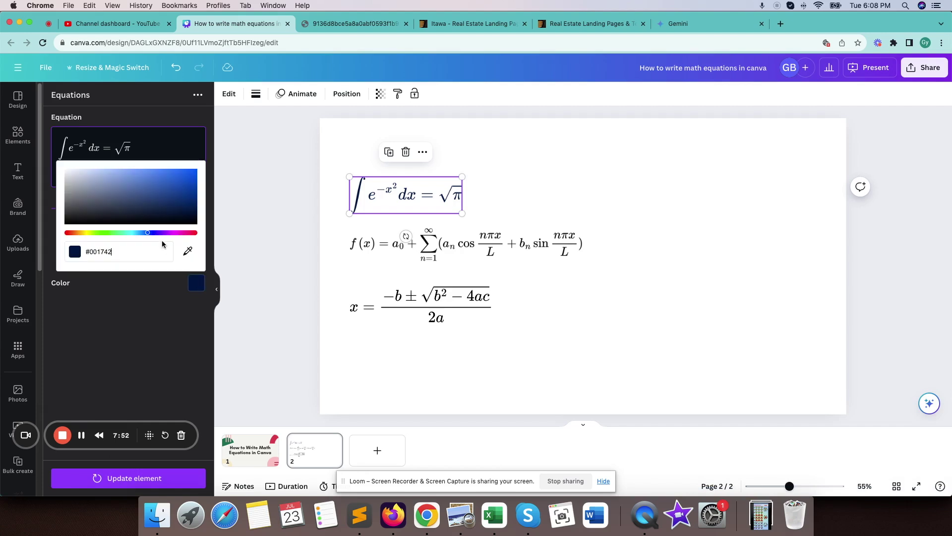
pyautogui.click(185, 232)
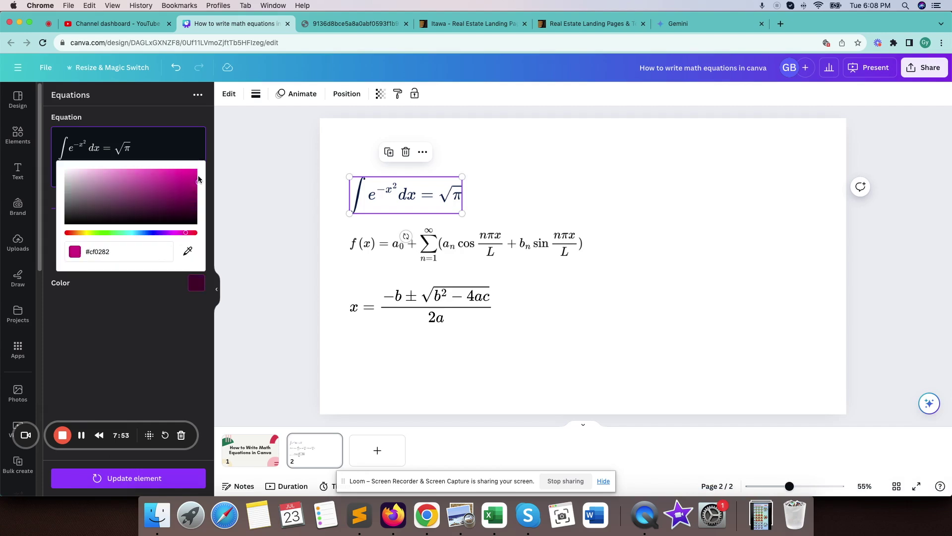
pyautogui.click(127, 479)
# - Recolour the Fourier series equation bright blue (#020bff), update it on the page and clear the selection
pyautogui.click(391, 253)
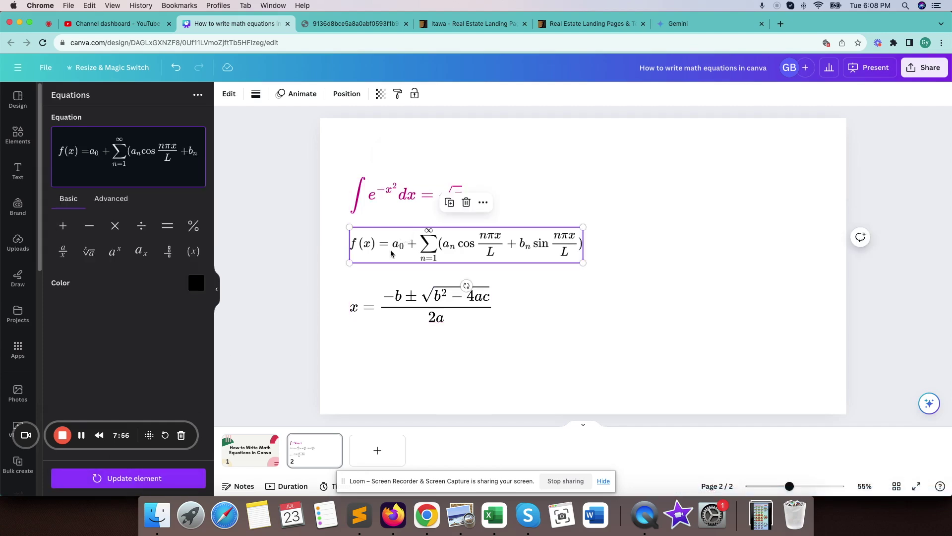
pyautogui.click(197, 284)
pyautogui.click(154, 251)
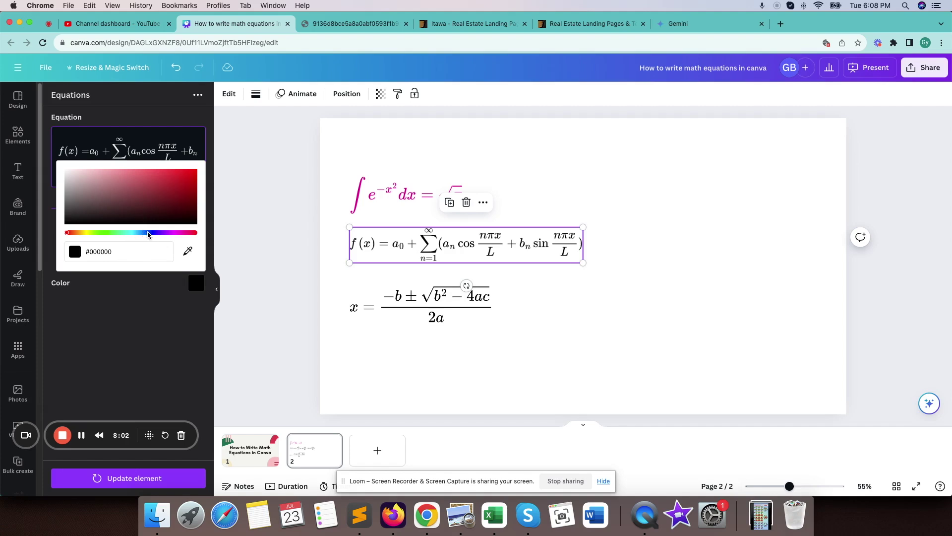
pyautogui.click(154, 232)
pyautogui.click(192, 188)
pyautogui.moveTo(191, 187); pyautogui.dragTo(197, 171)
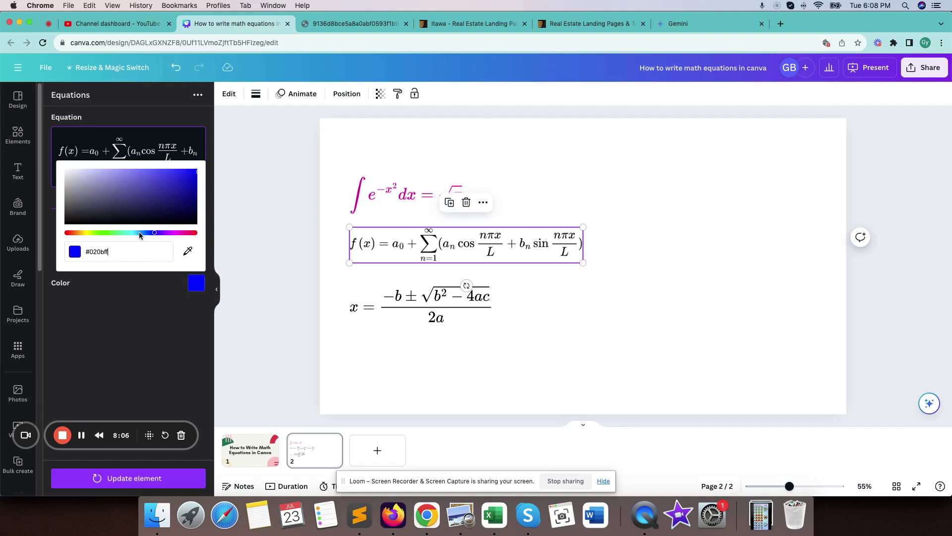
pyautogui.click(197, 283)
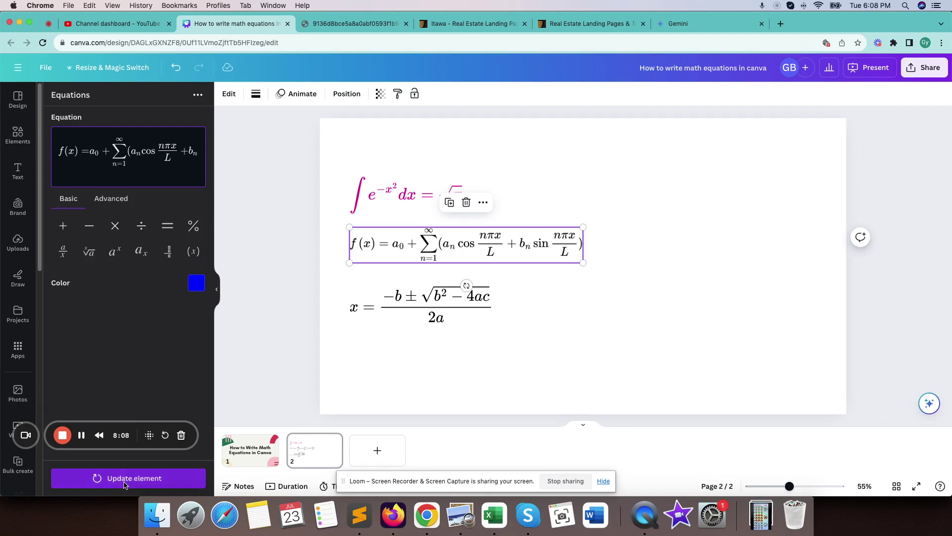
pyautogui.click(125, 488)
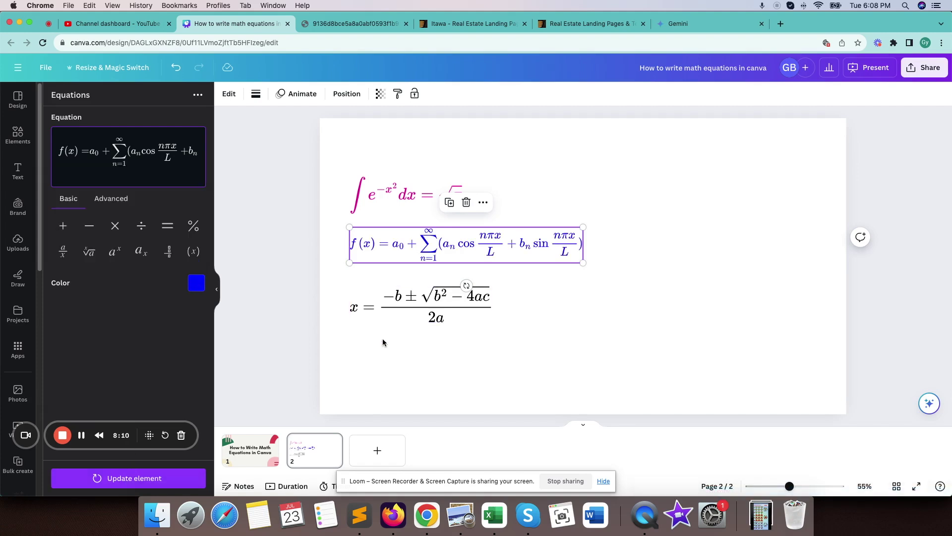
pyautogui.click(379, 317)
pyautogui.click(527, 320)
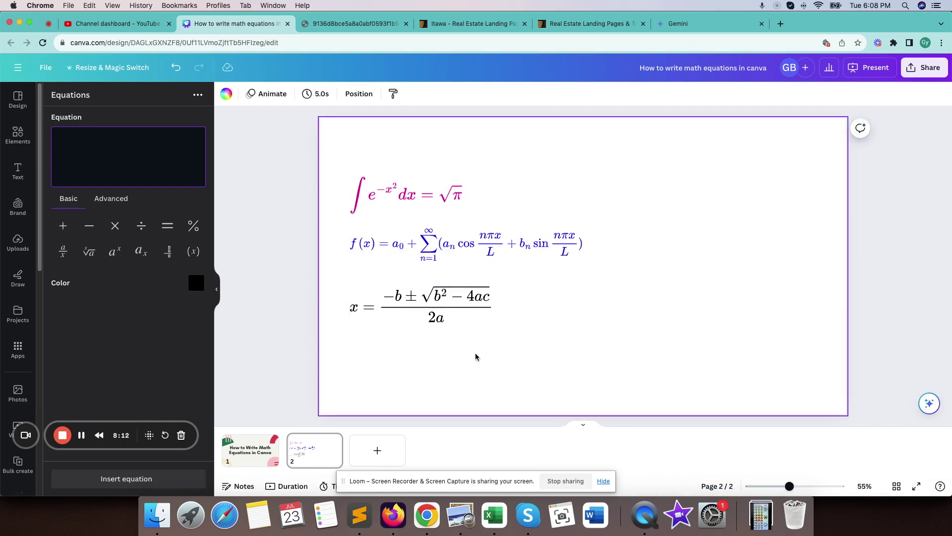